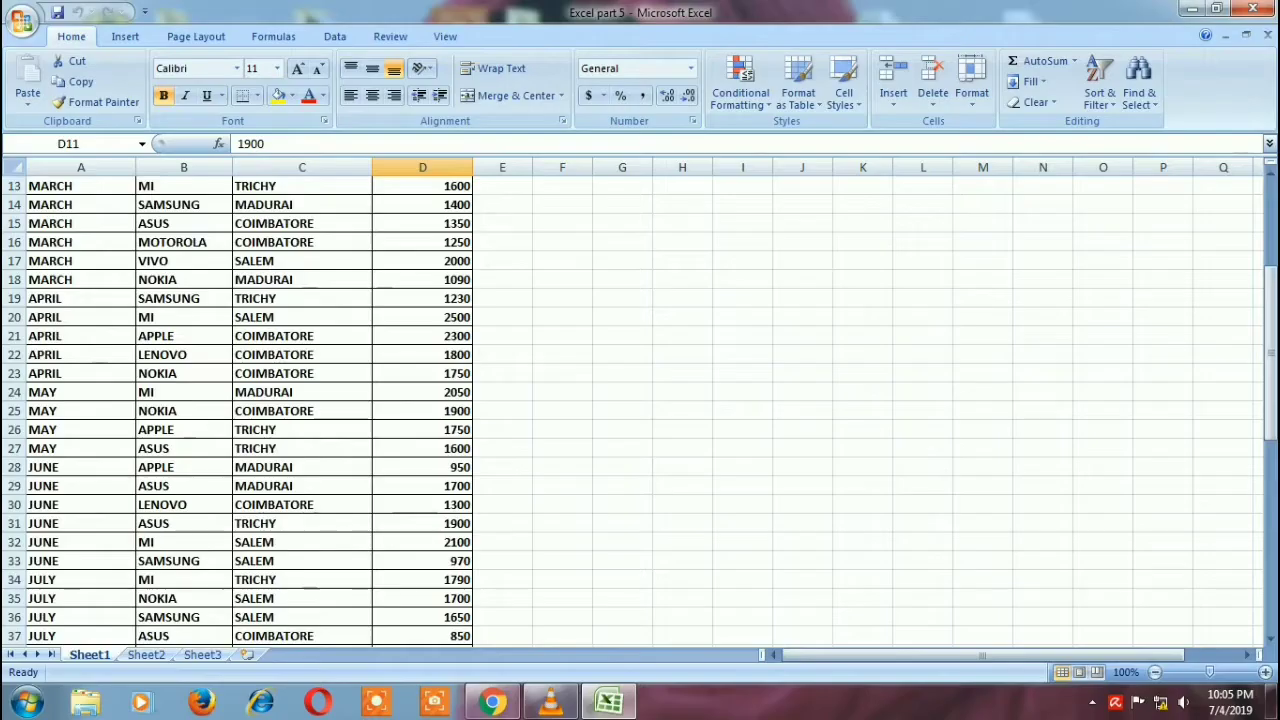
Step: Review the sales data's MONTH and CITY headers and the first JANUARY row
{"action": "scroll", "coordinate": [640, 400], "scroll_direction": "down", "scroll_amount": 3}
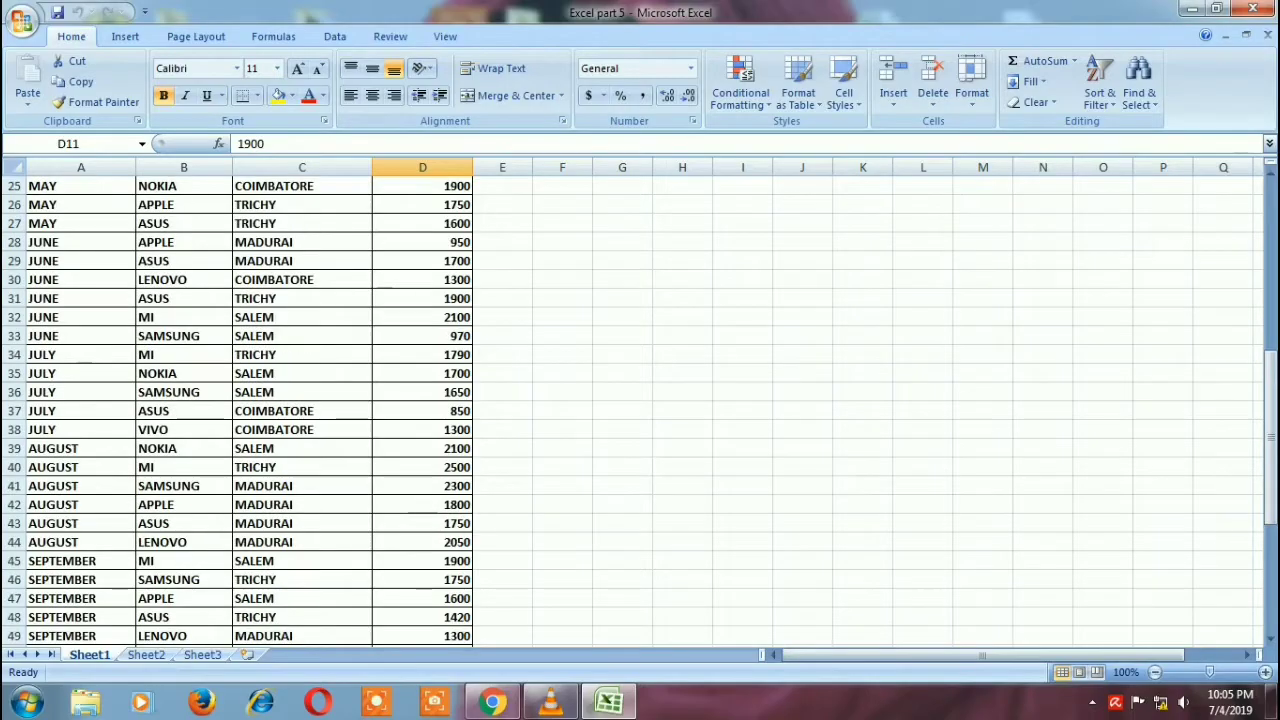
{"action": "scroll", "coordinate": [640, 400], "scroll_direction": "down", "scroll_amount": 5}
{"action": "scroll", "coordinate": [640, 400], "scroll_direction": "up", "scroll_amount": 5}
{"action": "scroll", "coordinate": [640, 400], "scroll_direction": "up", "scroll_amount": 7}
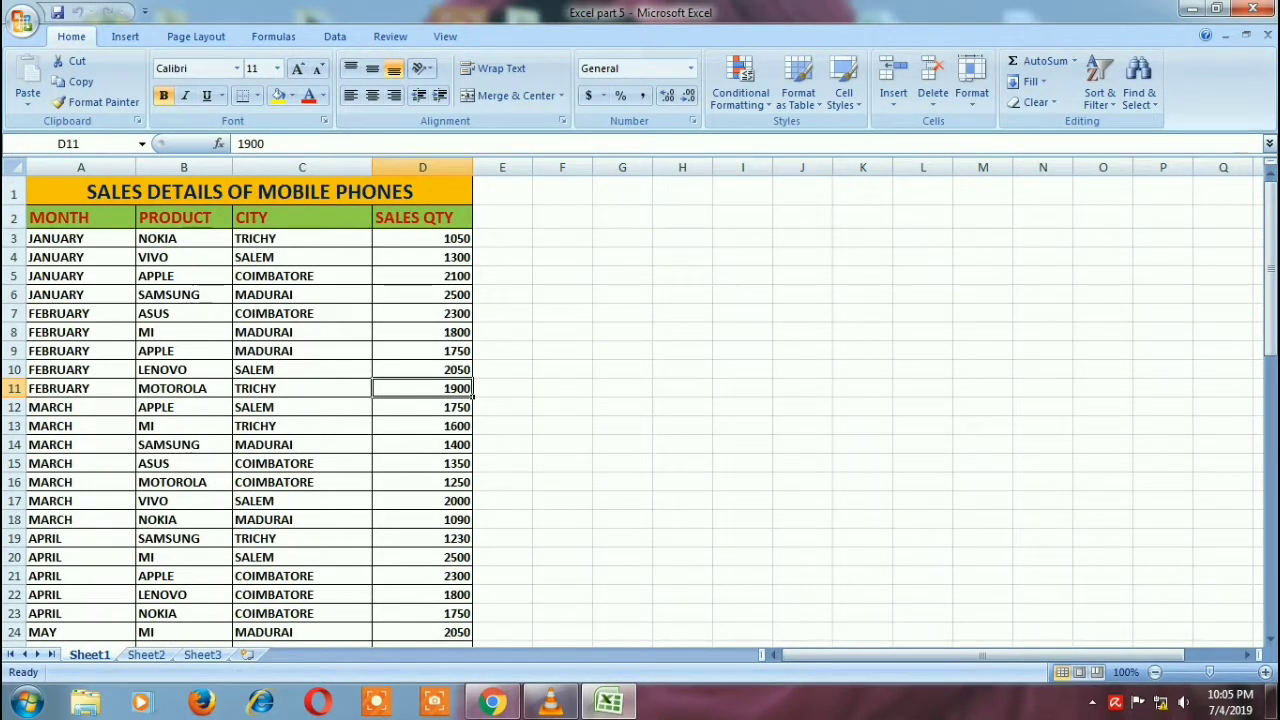
{"action": "left_click", "coordinate": [133, 225]}
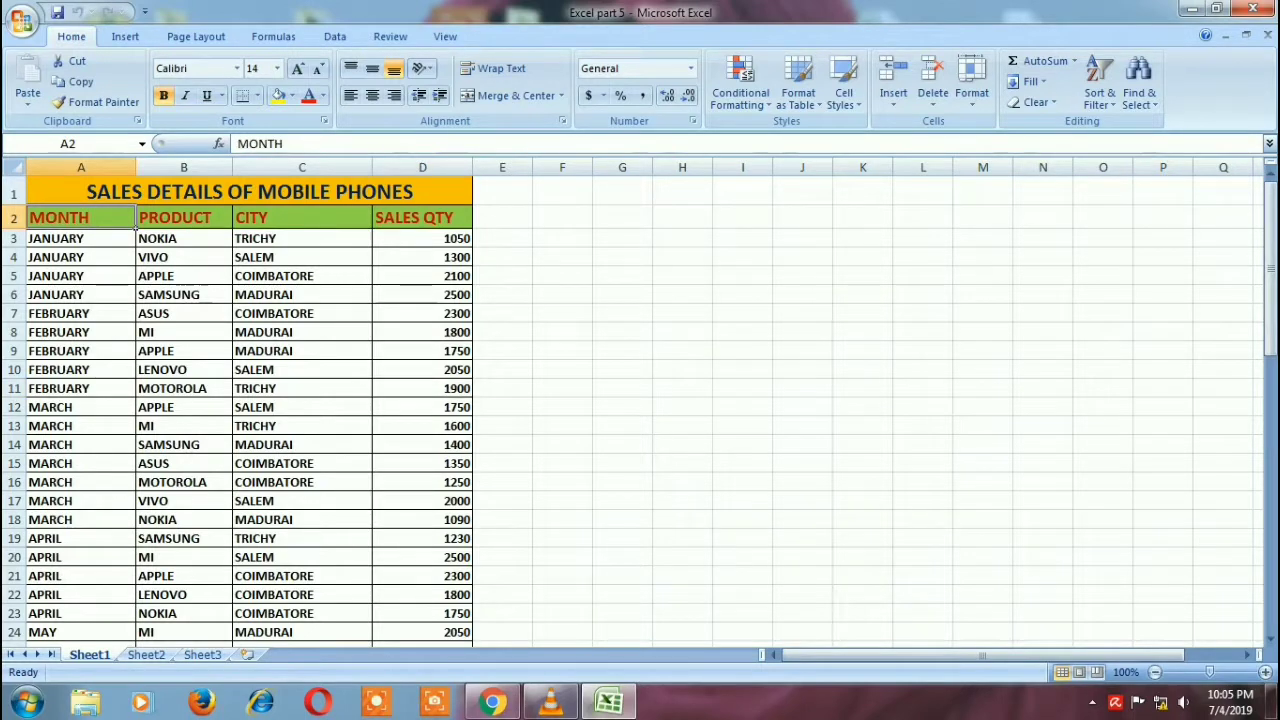
{"action": "key", "text": "Right"}
{"action": "key", "text": "Right"}
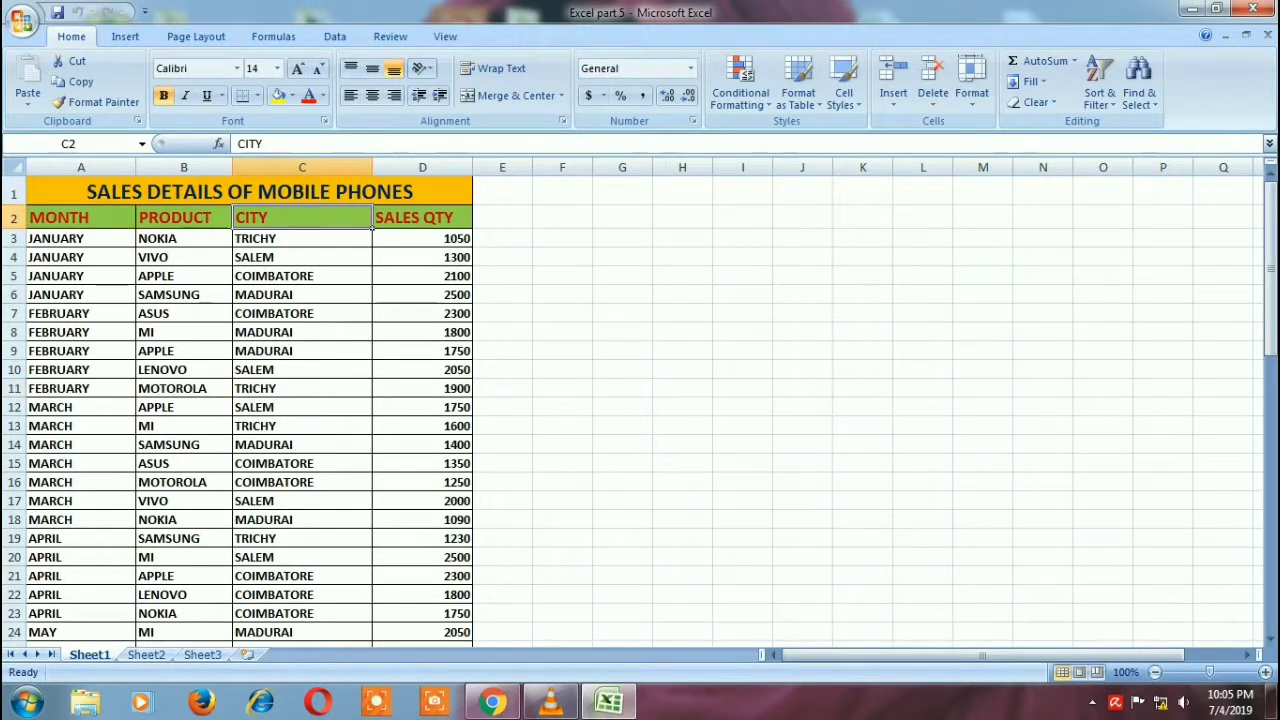
{"action": "key", "text": "Right"}
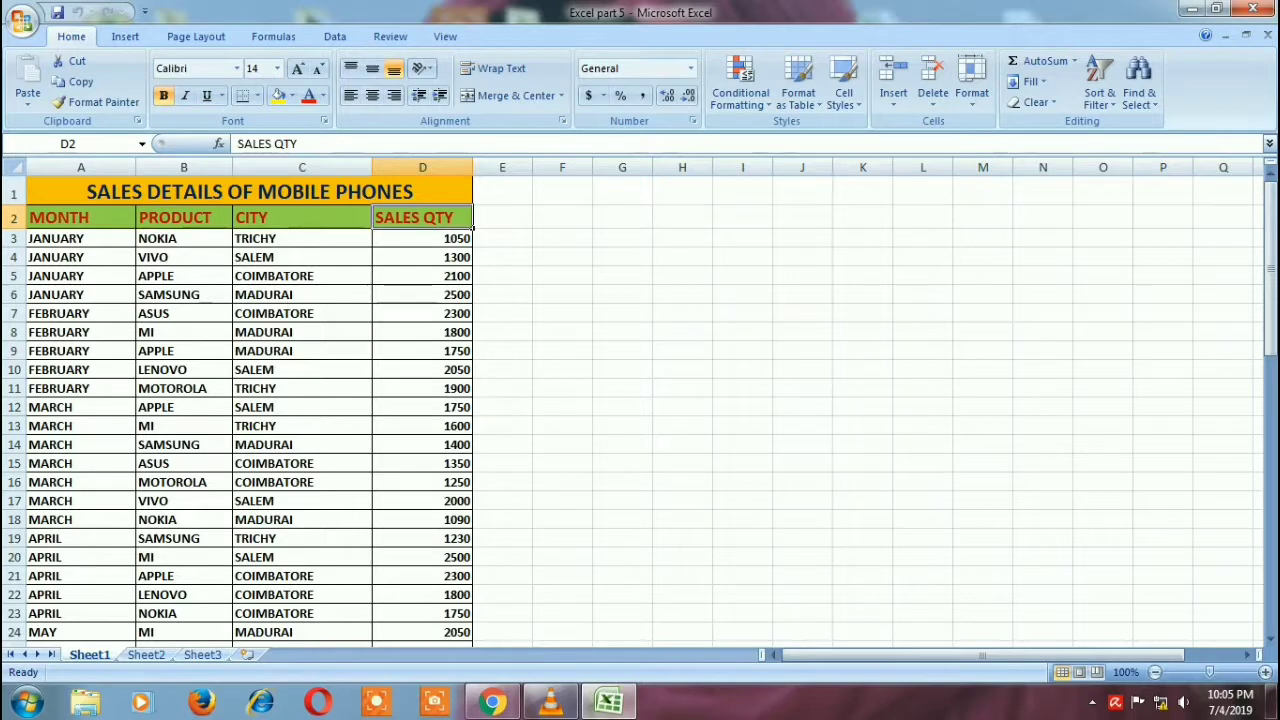
{"action": "left_click", "coordinate": [81, 238]}
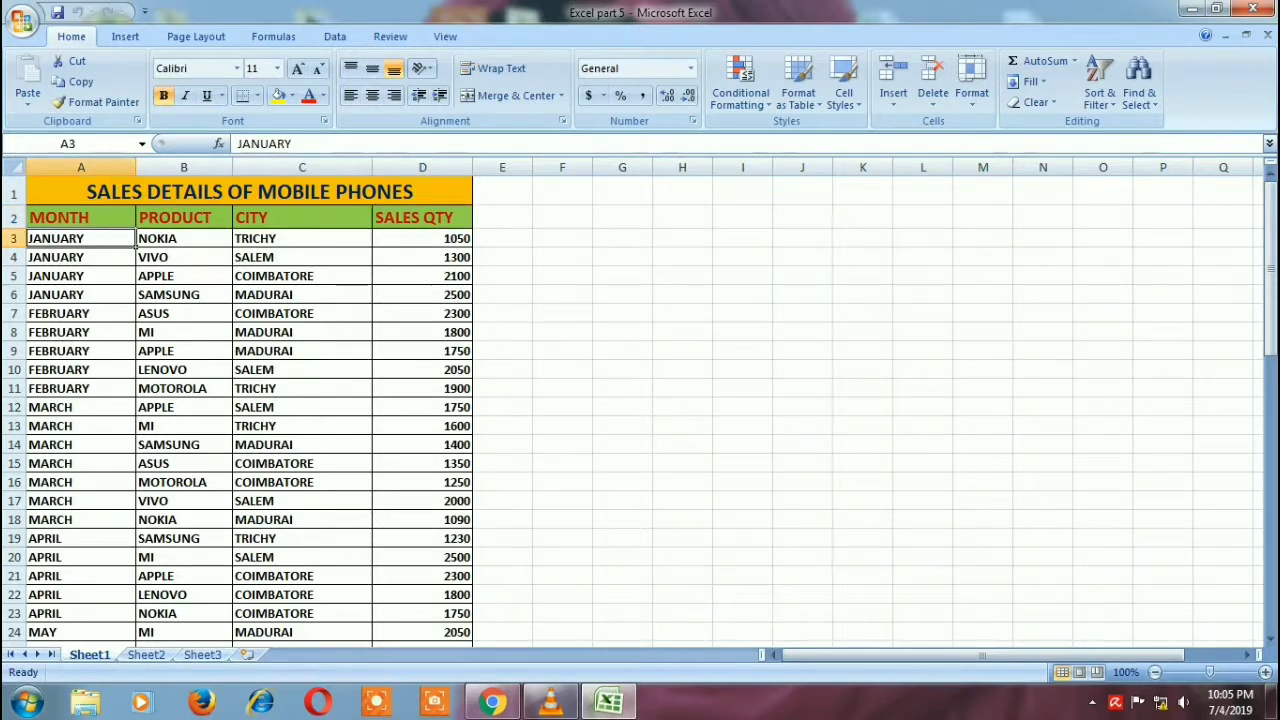
{"action": "scroll", "coordinate": [640, 410], "scroll_direction": "down", "scroll_amount": 11}
{"action": "scroll", "coordinate": [640, 410], "scroll_direction": "down", "scroll_amount": 7}
{"action": "scroll", "coordinate": [640, 410], "scroll_direction": "down", "scroll_amount": 3}
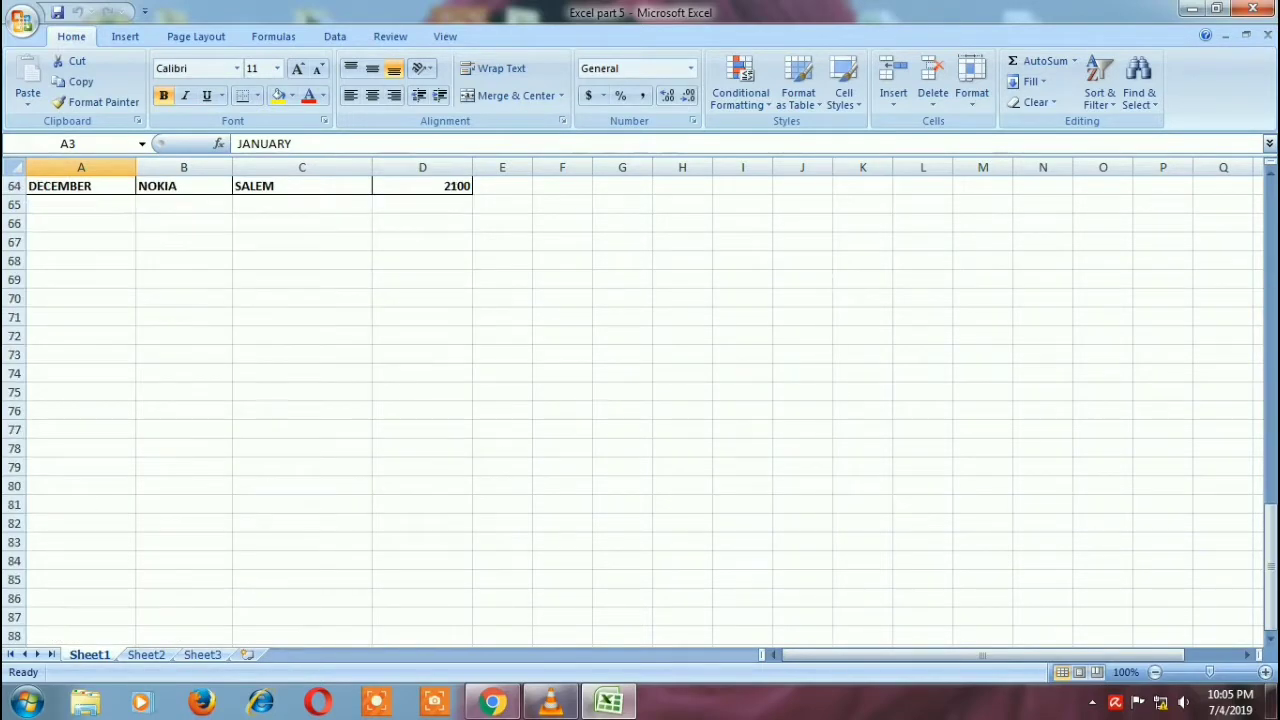
{"action": "scroll", "coordinate": [640, 410], "scroll_direction": "up", "scroll_amount": 11}
{"action": "scroll", "coordinate": [640, 410], "scroll_direction": "up", "scroll_amount": 10}
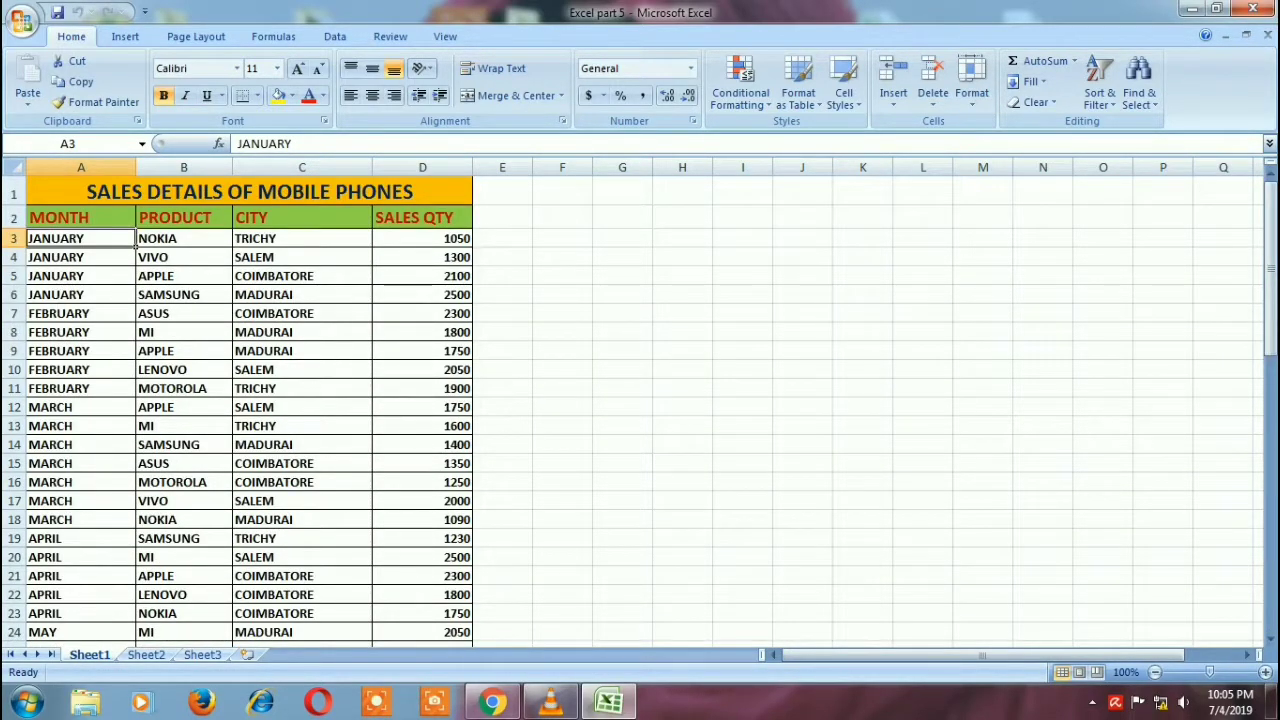
Step: Review the city entries from TRICHY, products from NOKIA, and sales quantities from 1050
{"action": "left_click", "coordinate": [301, 238]}
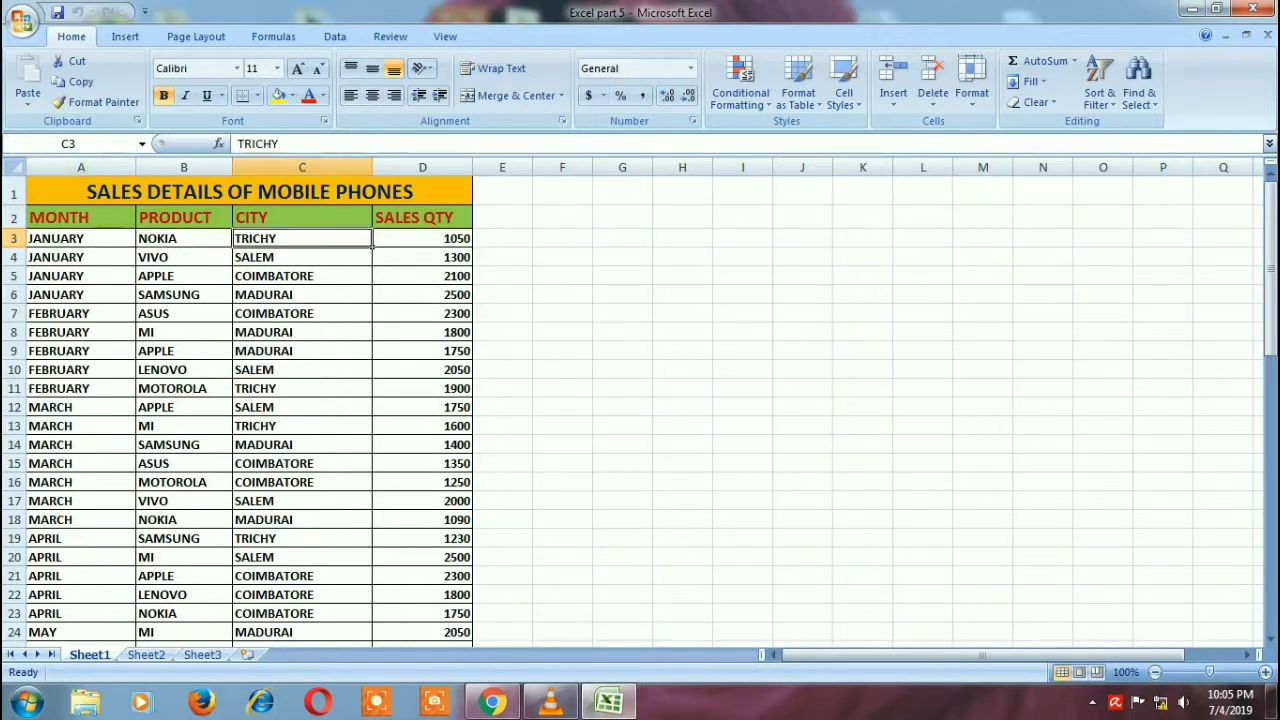
{"action": "key", "text": "Down"}
{"action": "key", "text": "Down"}
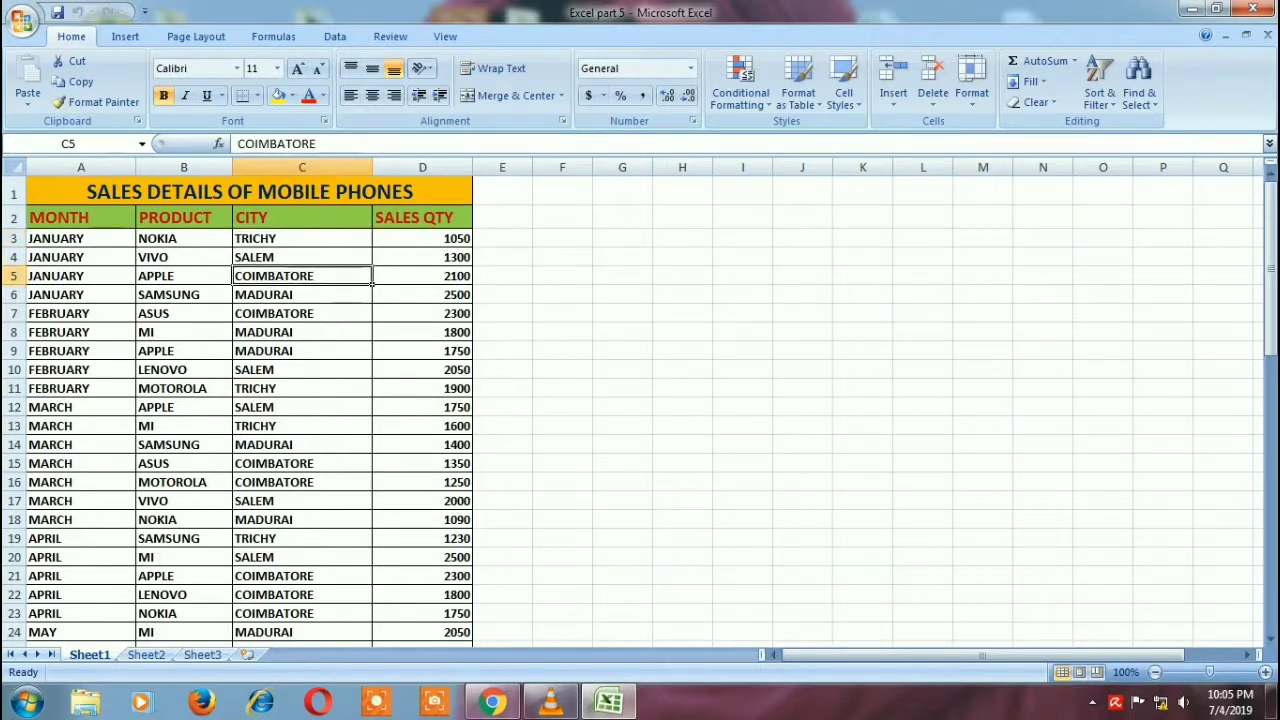
{"action": "key", "text": "Down"}
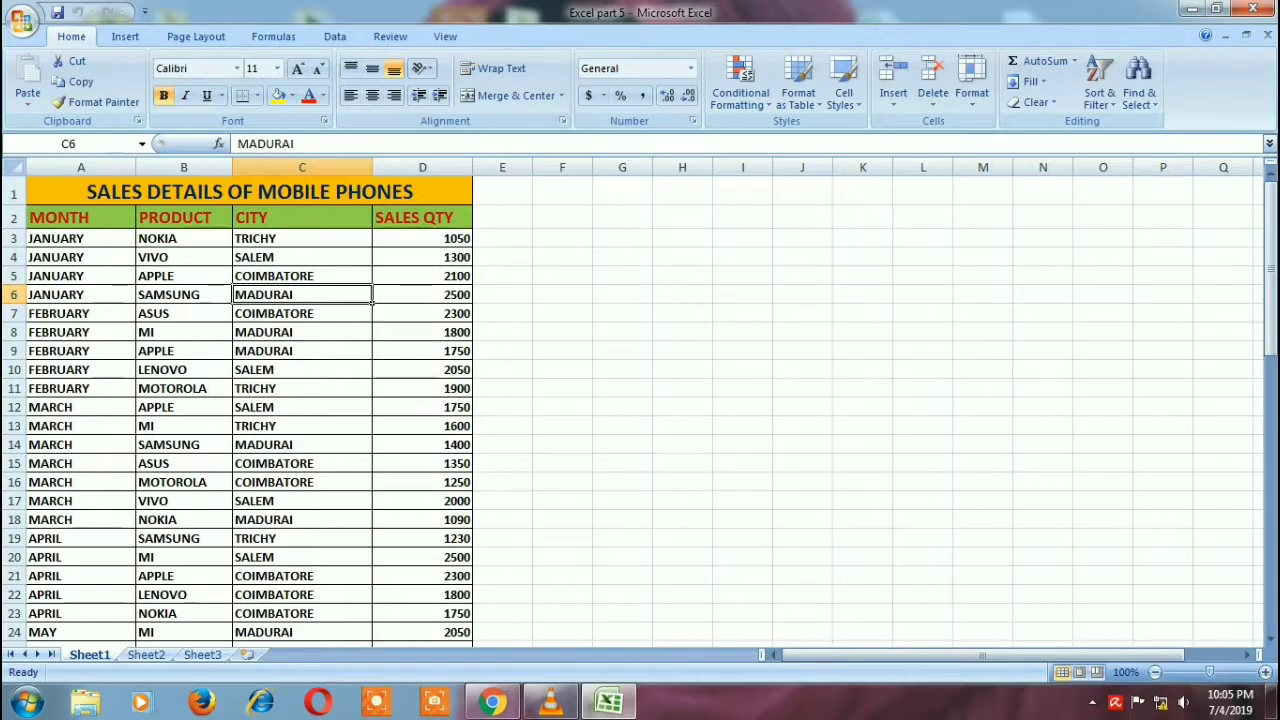
{"action": "left_click", "coordinate": [183, 238]}
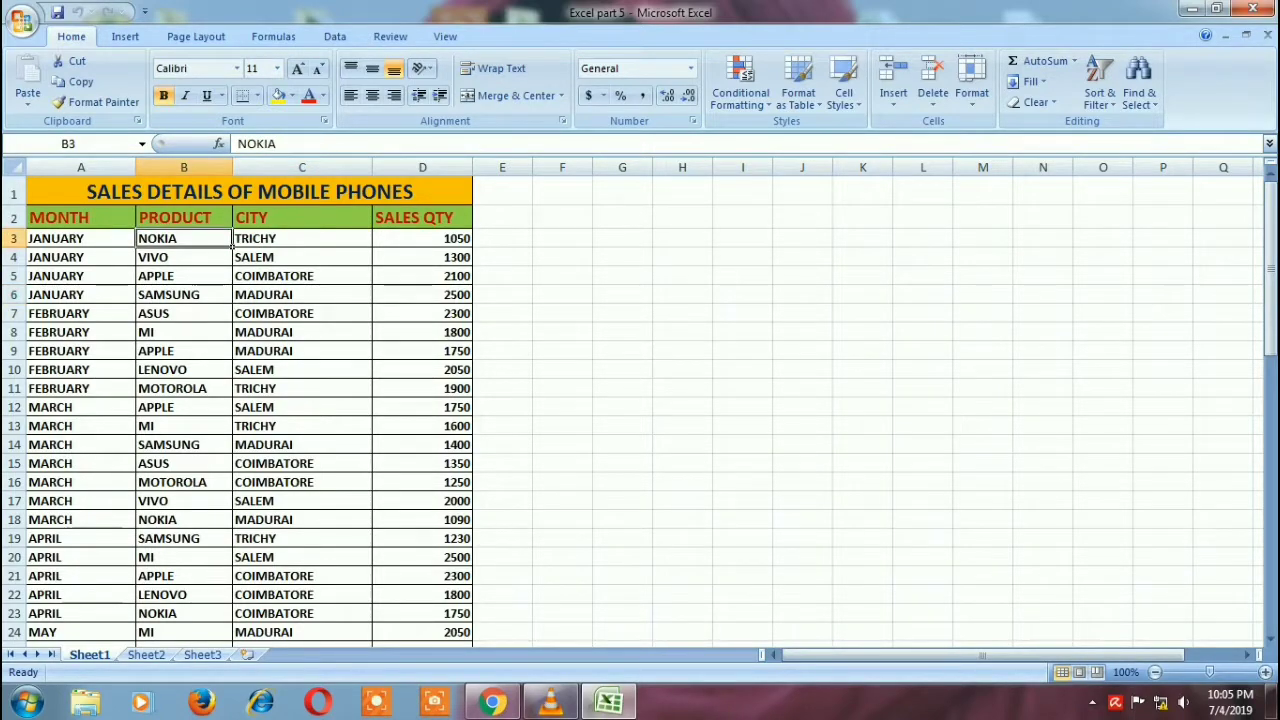
{"action": "scroll", "coordinate": [640, 400], "scroll_direction": "down", "scroll_amount": 5}
{"action": "scroll", "coordinate": [640, 400], "scroll_direction": "down", "scroll_amount": 6}
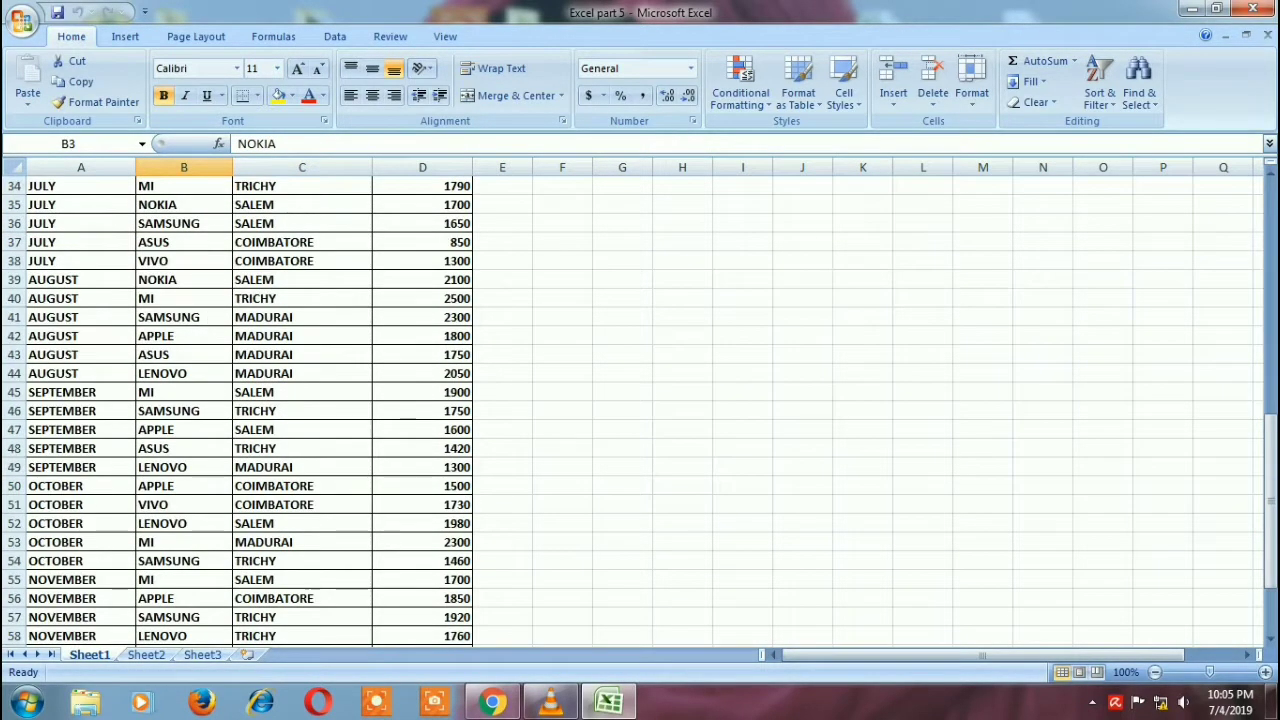
{"action": "scroll", "coordinate": [640, 400], "scroll_direction": "down", "scroll_amount": 5}
{"action": "scroll", "coordinate": [640, 400], "scroll_direction": "up", "scroll_amount": 10}
{"action": "scroll", "coordinate": [640, 400], "scroll_direction": "up", "scroll_amount": 6}
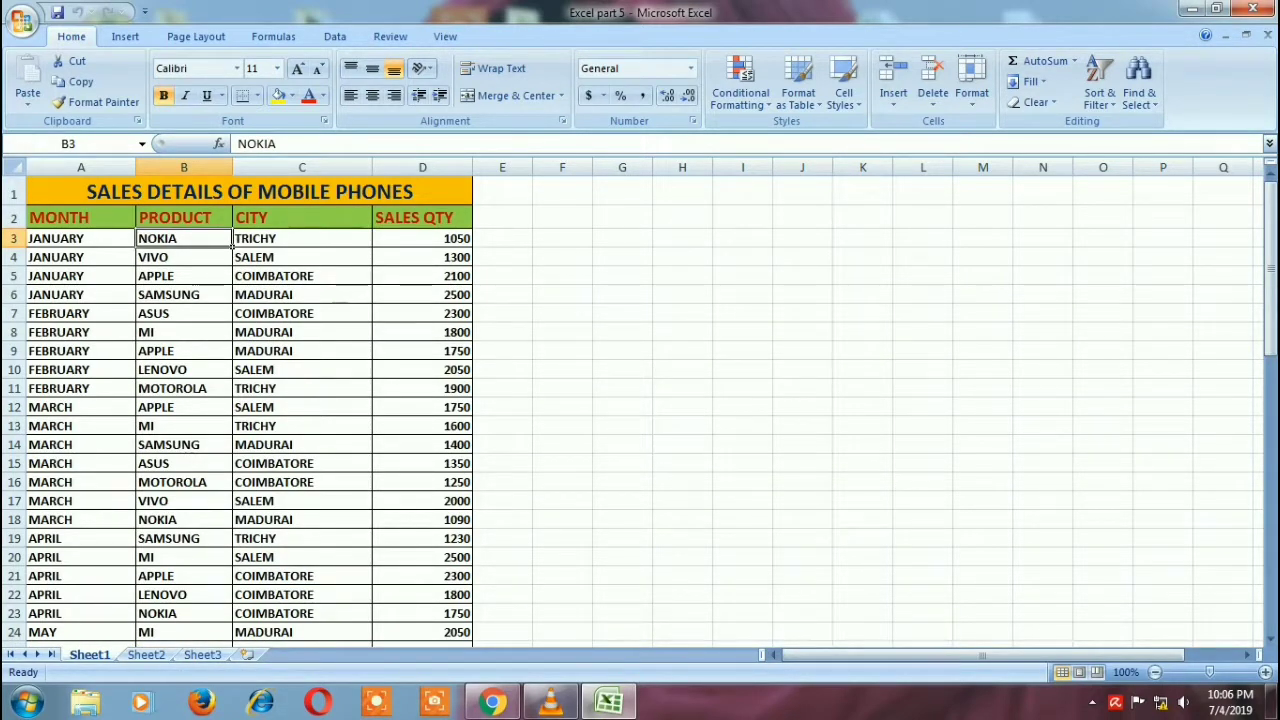
{"action": "left_click", "coordinate": [422, 238]}
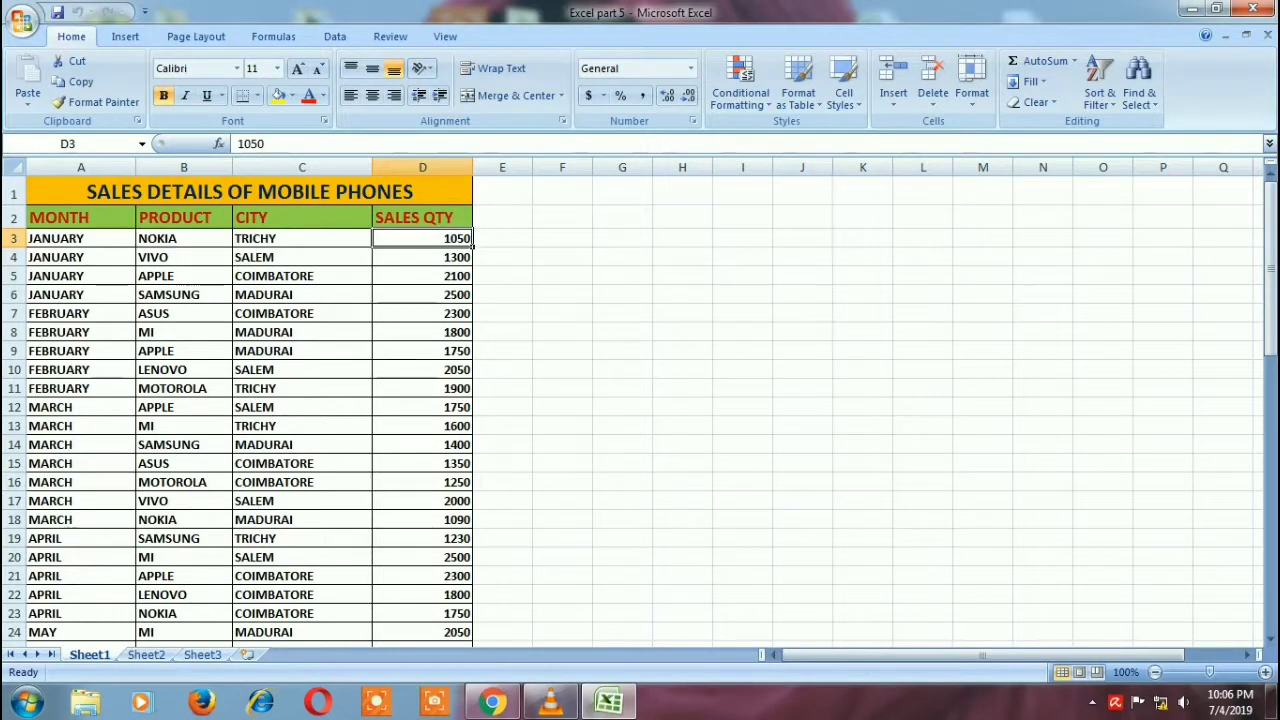
{"action": "scroll", "coordinate": [640, 400], "scroll_direction": "down", "scroll_amount": 1}
{"action": "scroll", "coordinate": [640, 400], "scroll_direction": "down", "scroll_amount": 5}
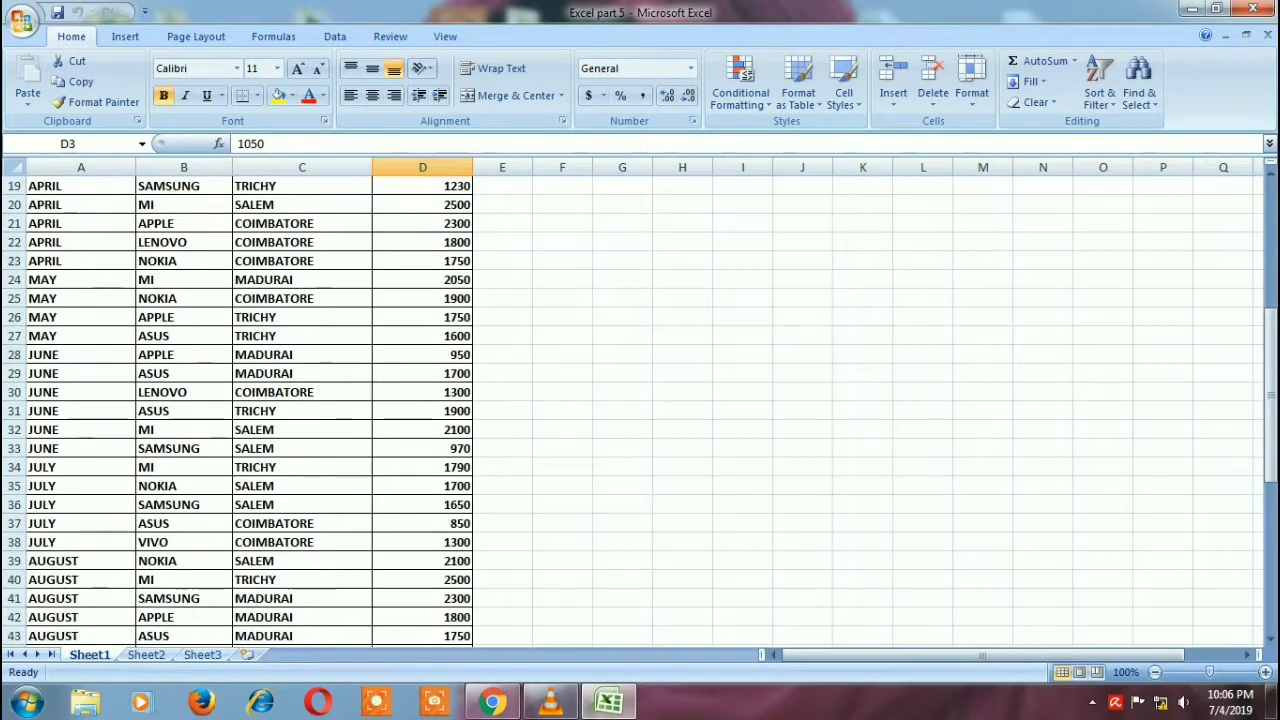
{"action": "scroll", "coordinate": [640, 400], "scroll_direction": "down", "scroll_amount": 7}
{"action": "scroll", "coordinate": [640, 400], "scroll_direction": "down", "scroll_amount": 6}
{"action": "scroll", "coordinate": [640, 400], "scroll_direction": "up", "scroll_amount": 6}
{"action": "scroll", "coordinate": [640, 400], "scroll_direction": "up", "scroll_amount": 6}
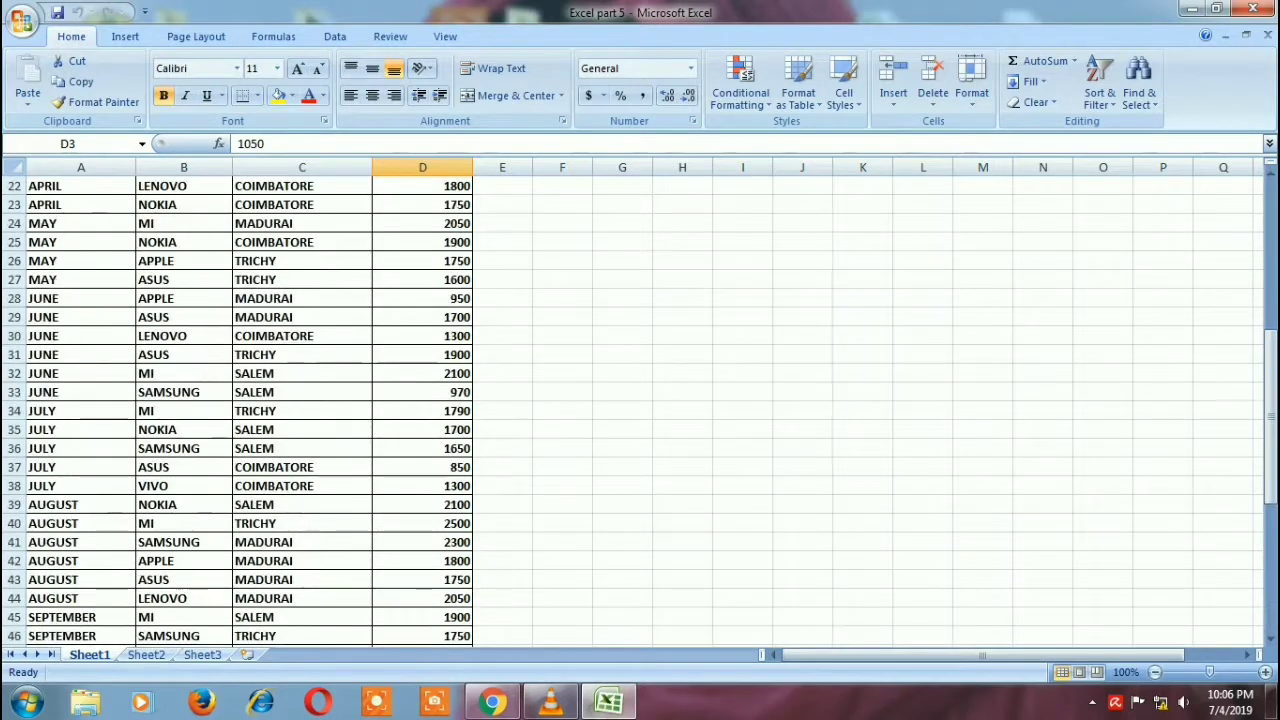
{"action": "scroll", "coordinate": [640, 400], "scroll_direction": "up", "scroll_amount": 2}
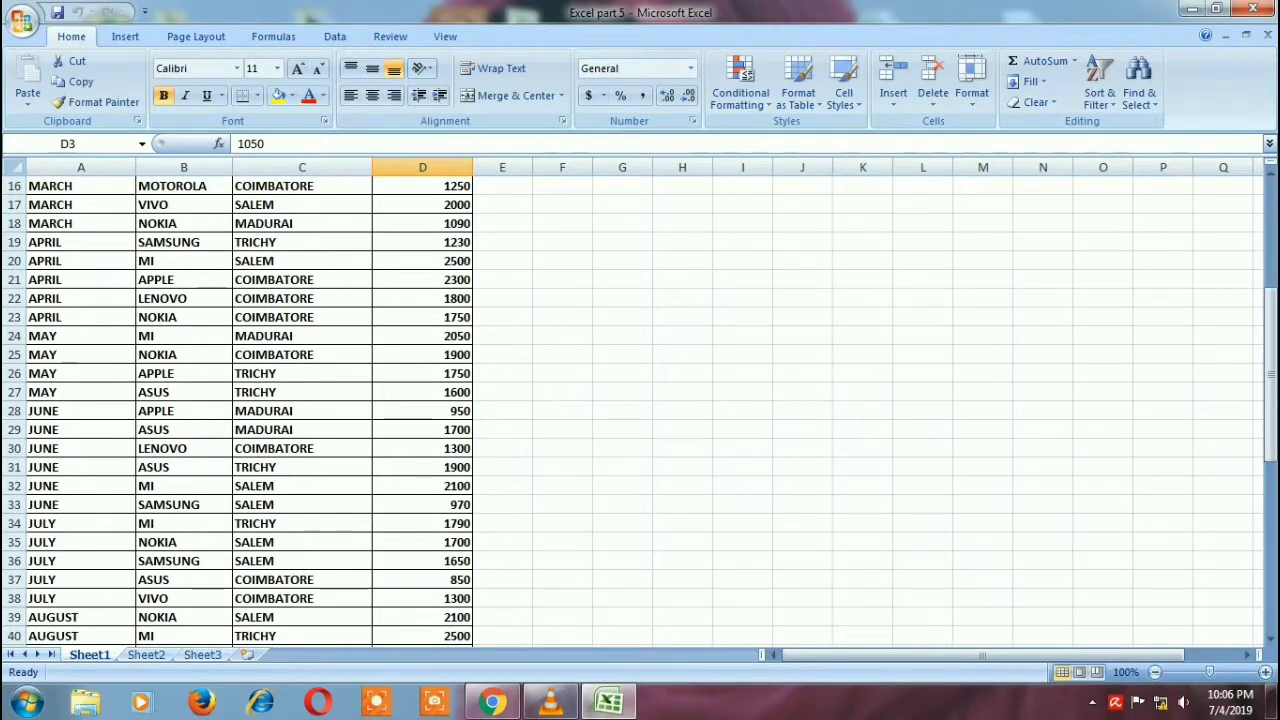
Step: Start a PivotTable from a cell in the sales data range Sheet1!$A$2:$D$64
{"action": "scroll", "coordinate": [640, 400], "scroll_direction": "up", "scroll_amount": 5}
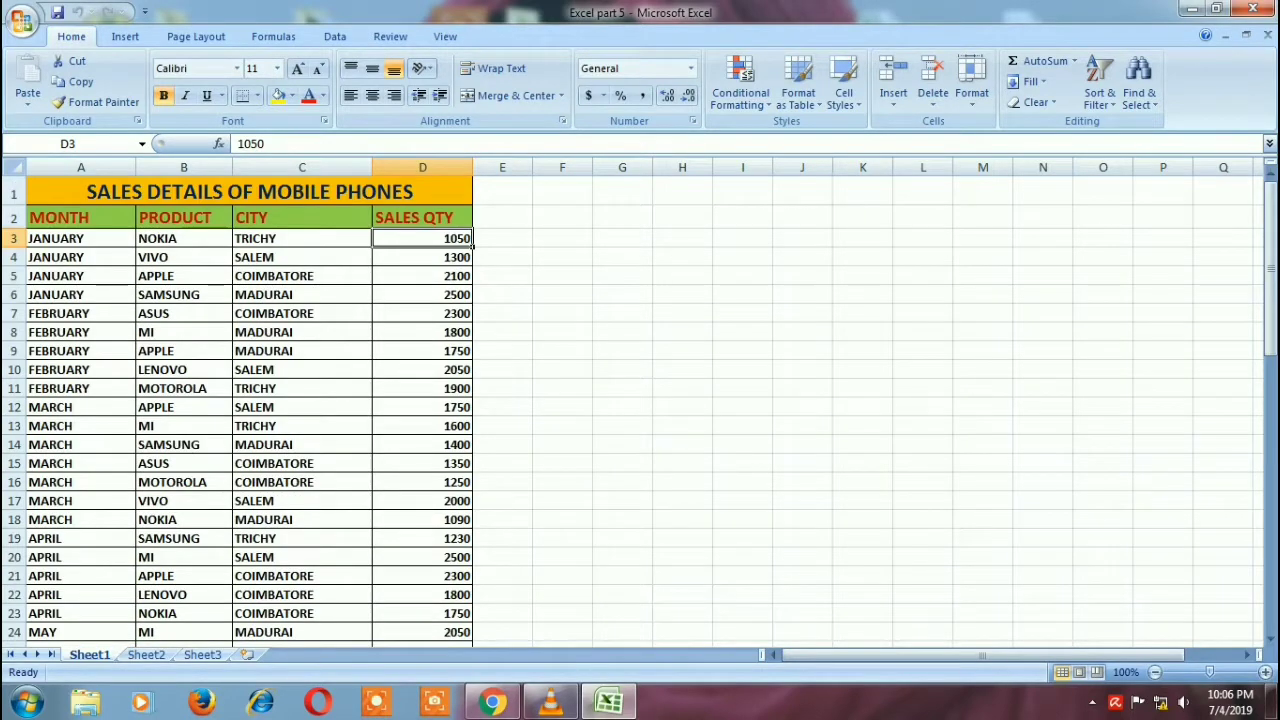
{"action": "scroll", "coordinate": [640, 400], "scroll_direction": "down", "scroll_amount": 3}
{"action": "scroll", "coordinate": [640, 400], "scroll_direction": "down", "scroll_amount": 4}
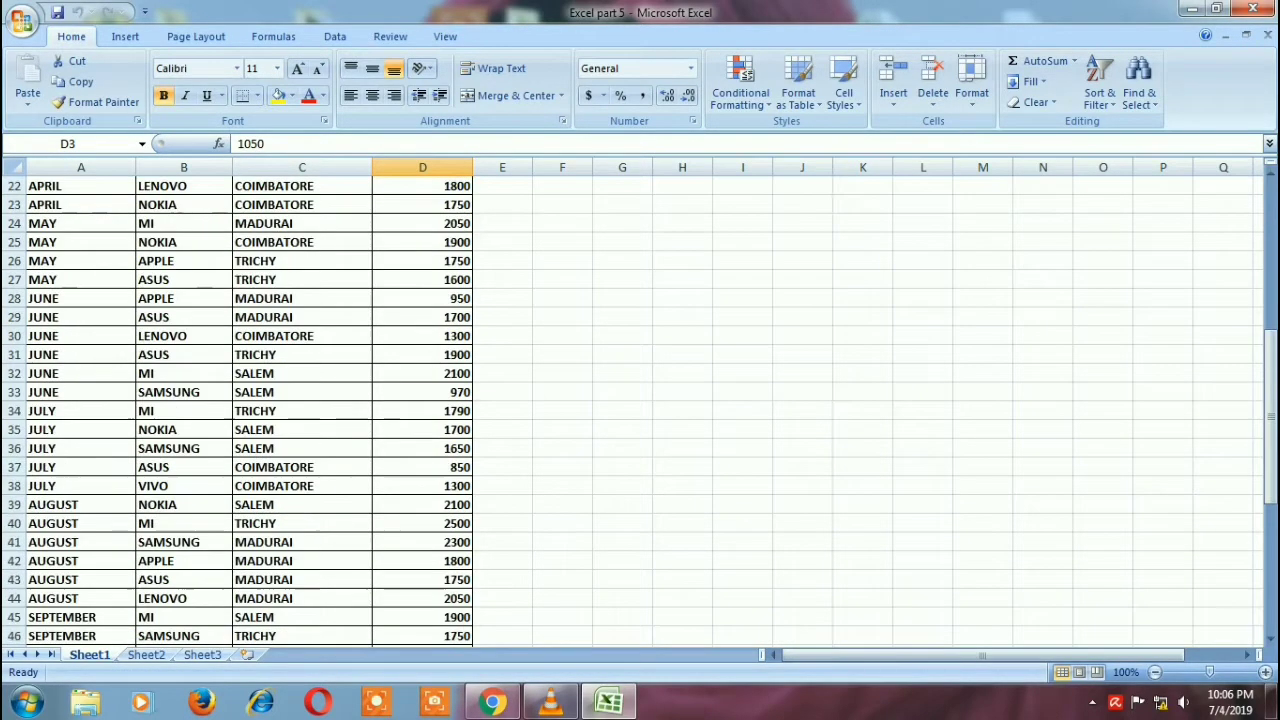
{"action": "scroll", "coordinate": [640, 400], "scroll_direction": "down", "scroll_amount": 4}
{"action": "scroll", "coordinate": [640, 400], "scroll_direction": "down", "scroll_amount": 5}
{"action": "scroll", "coordinate": [640, 400], "scroll_direction": "up", "scroll_amount": 11}
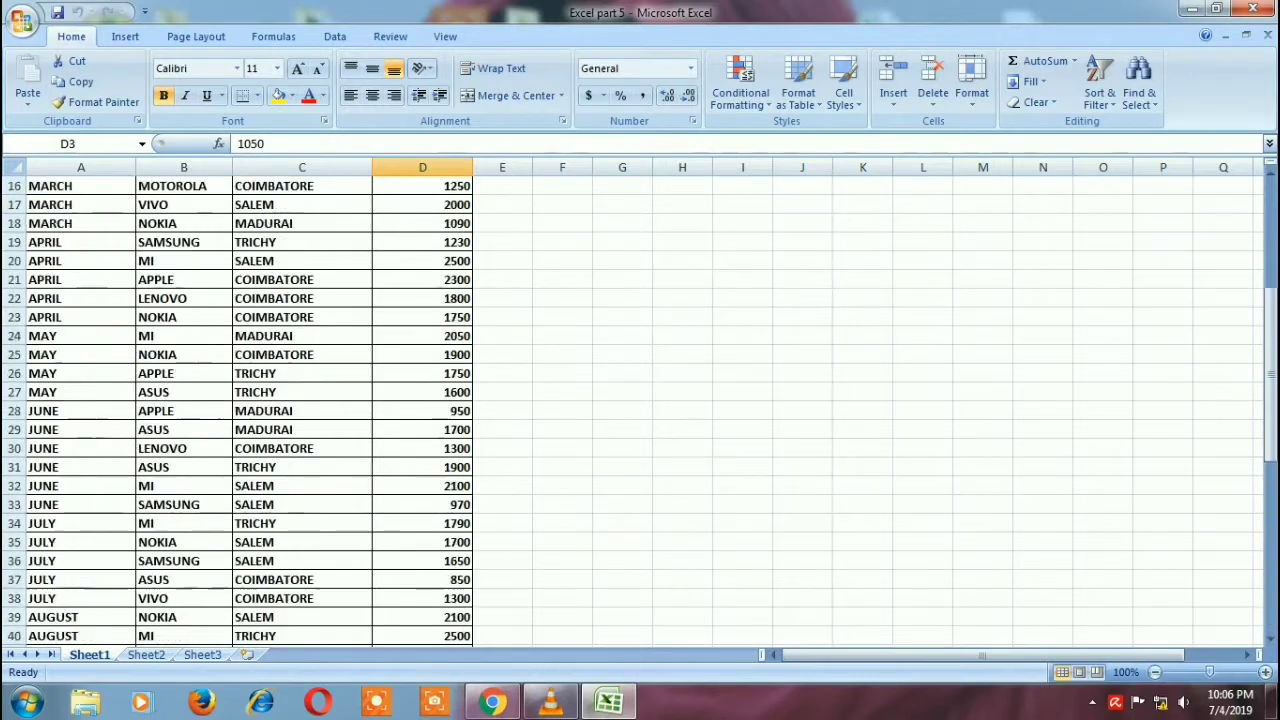
{"action": "scroll", "coordinate": [640, 400], "scroll_direction": "up", "scroll_amount": 5}
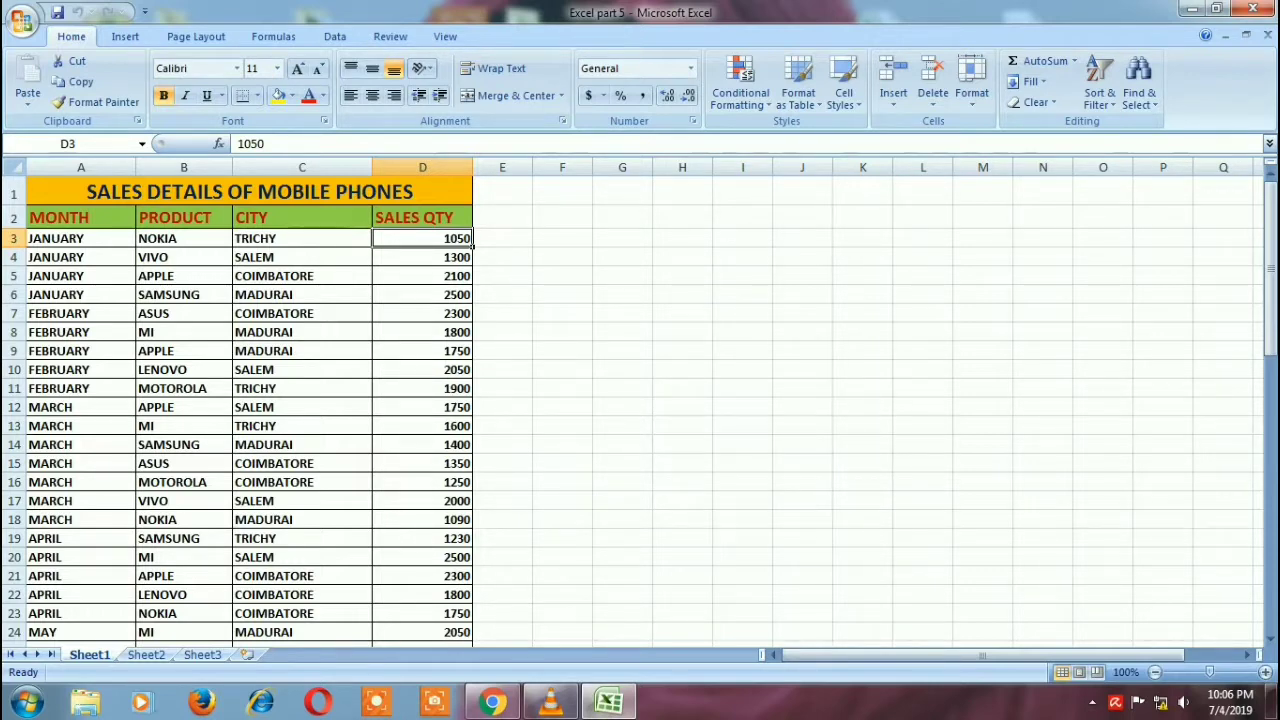
{"action": "left_click", "coordinate": [422, 313]}
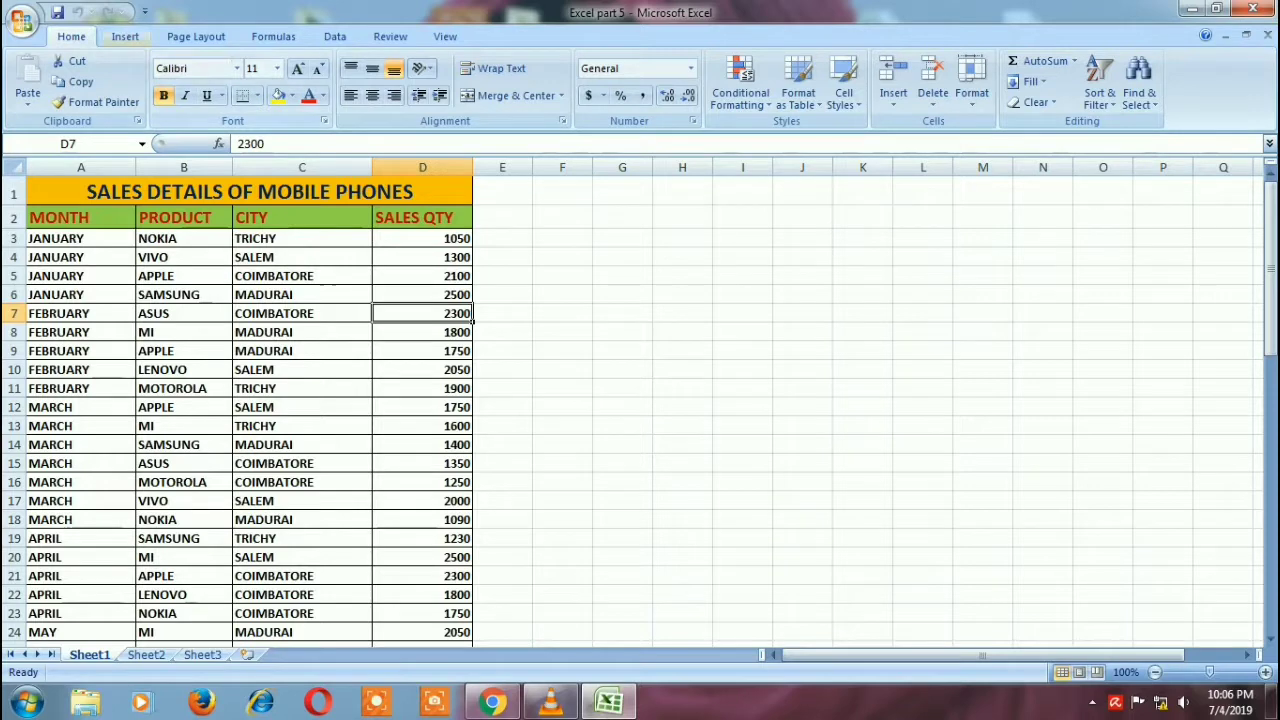
{"action": "left_click", "coordinate": [125, 36]}
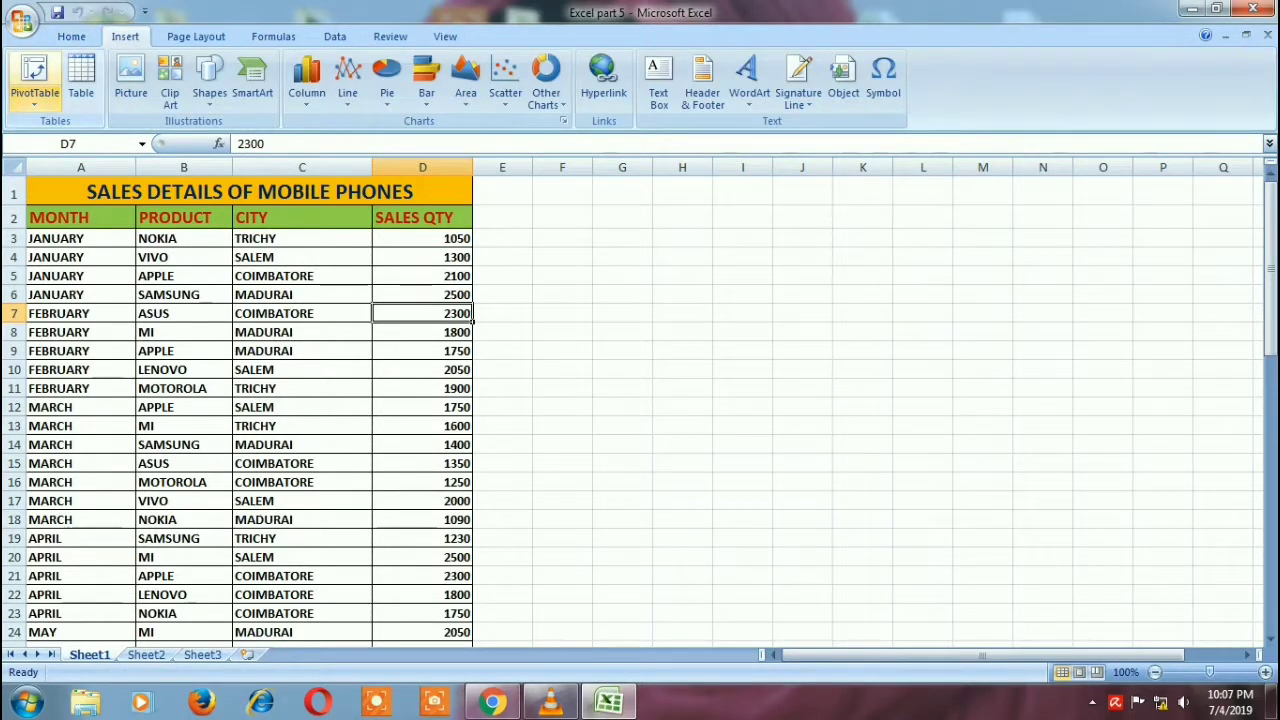
{"action": "left_click", "coordinate": [35, 97]}
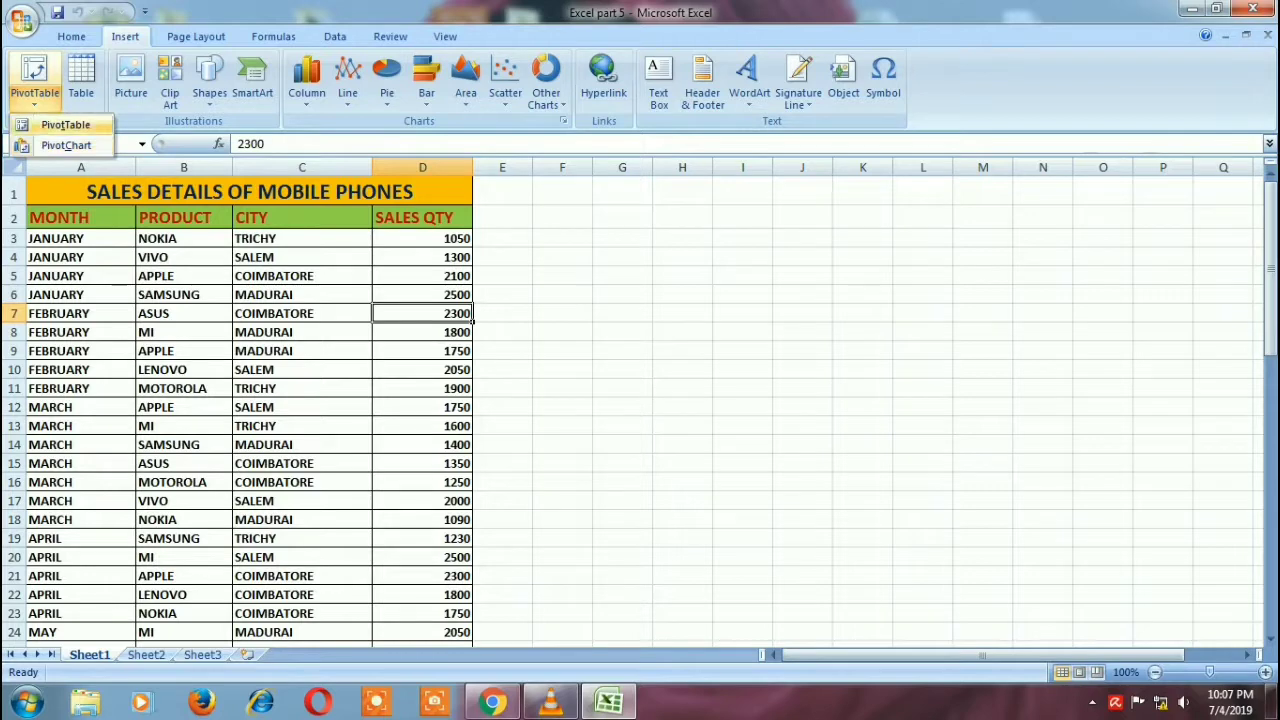
{"action": "left_click", "coordinate": [60, 125]}
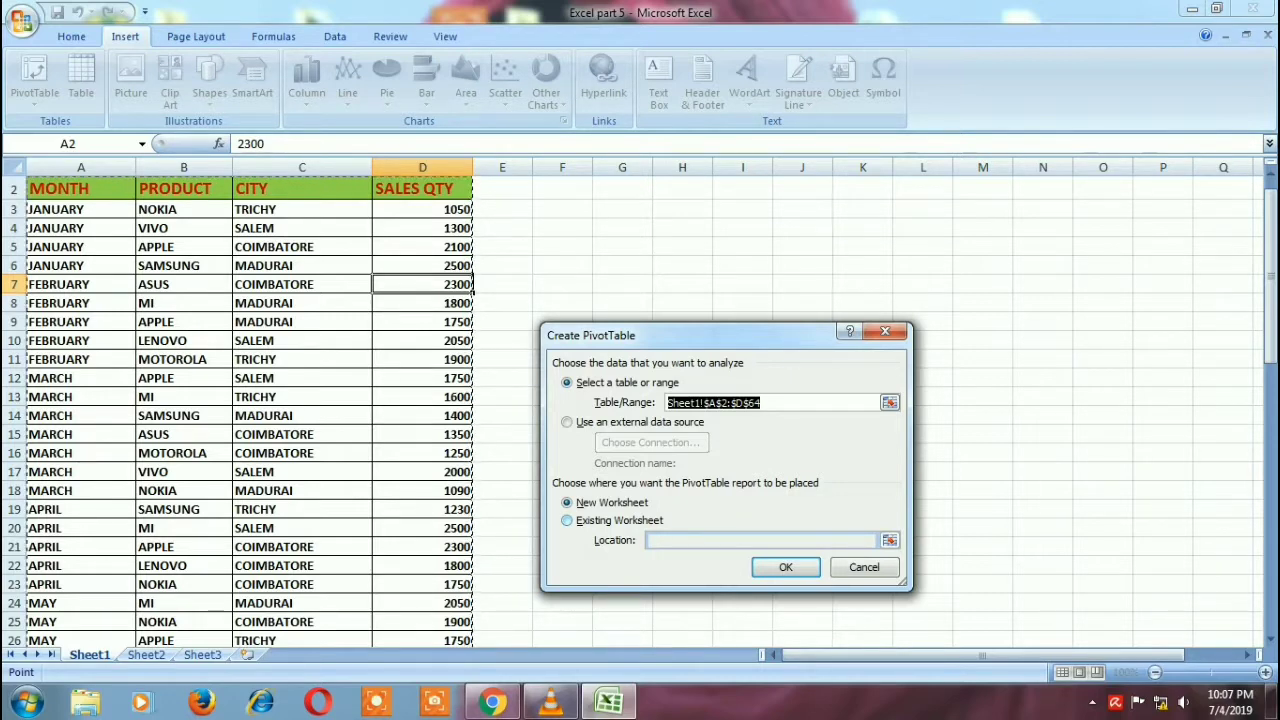
Step: Create the empty PivotTable on the existing worksheet at cell G5
{"action": "key", "text": "alt+e"}
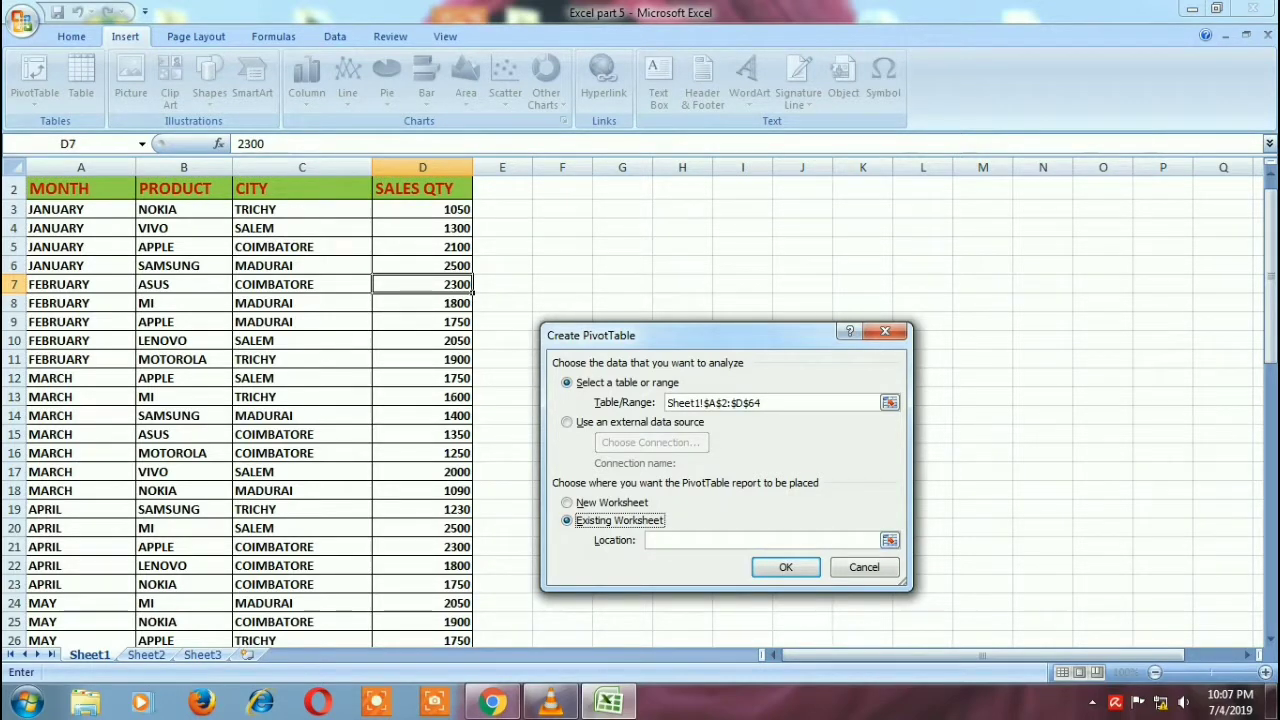
{"action": "key", "text": "Tab"}
{"action": "left_click", "coordinate": [622, 246]}
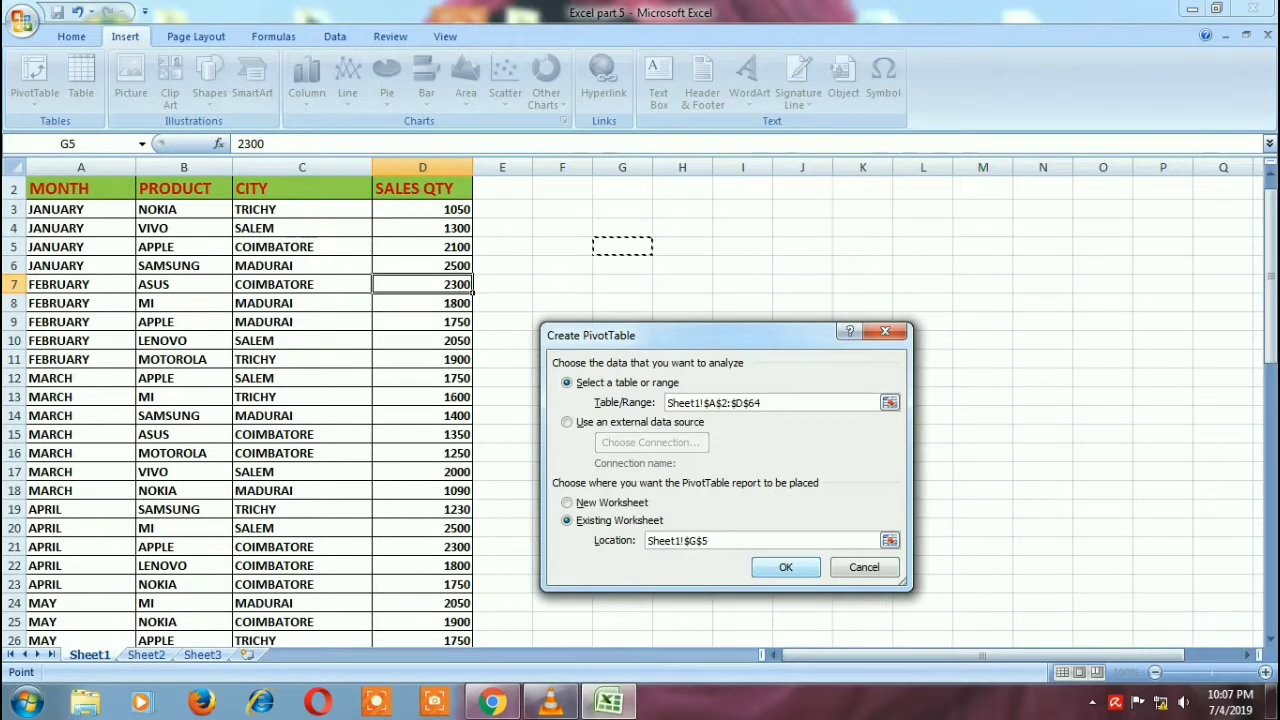
{"action": "key", "text": "Return"}
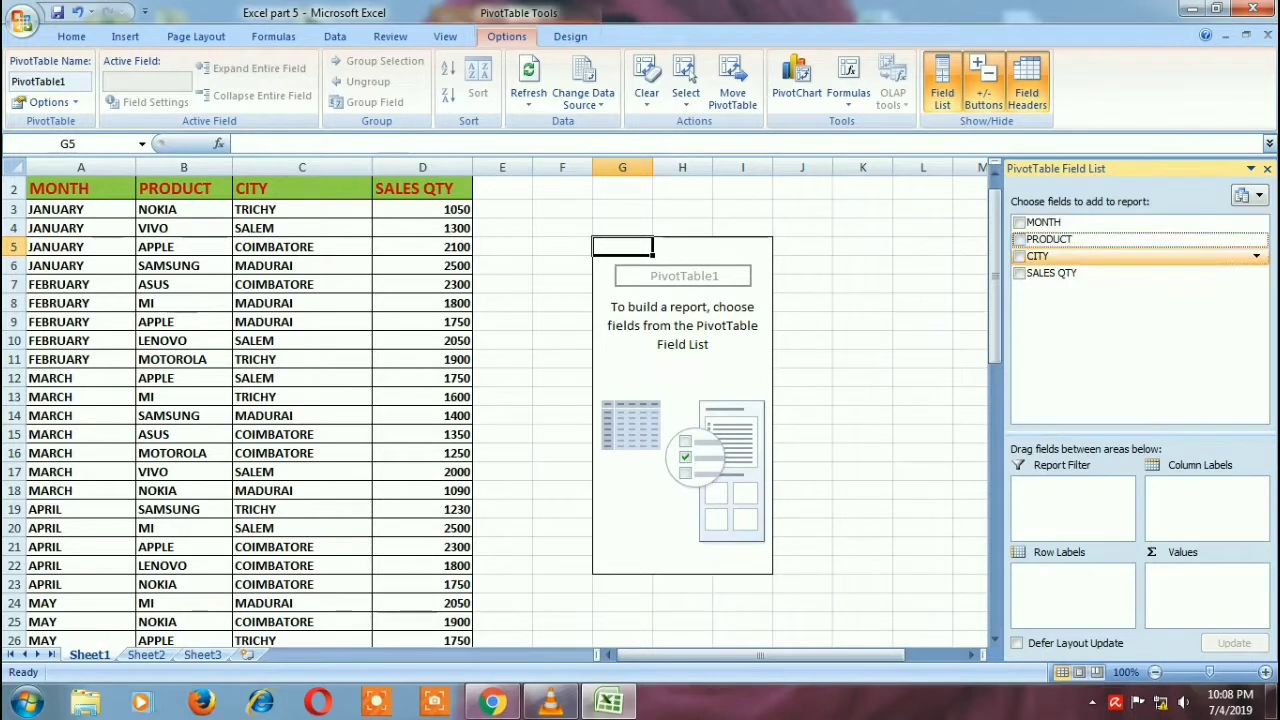
{"action": "left_click", "coordinate": [1051, 272]}
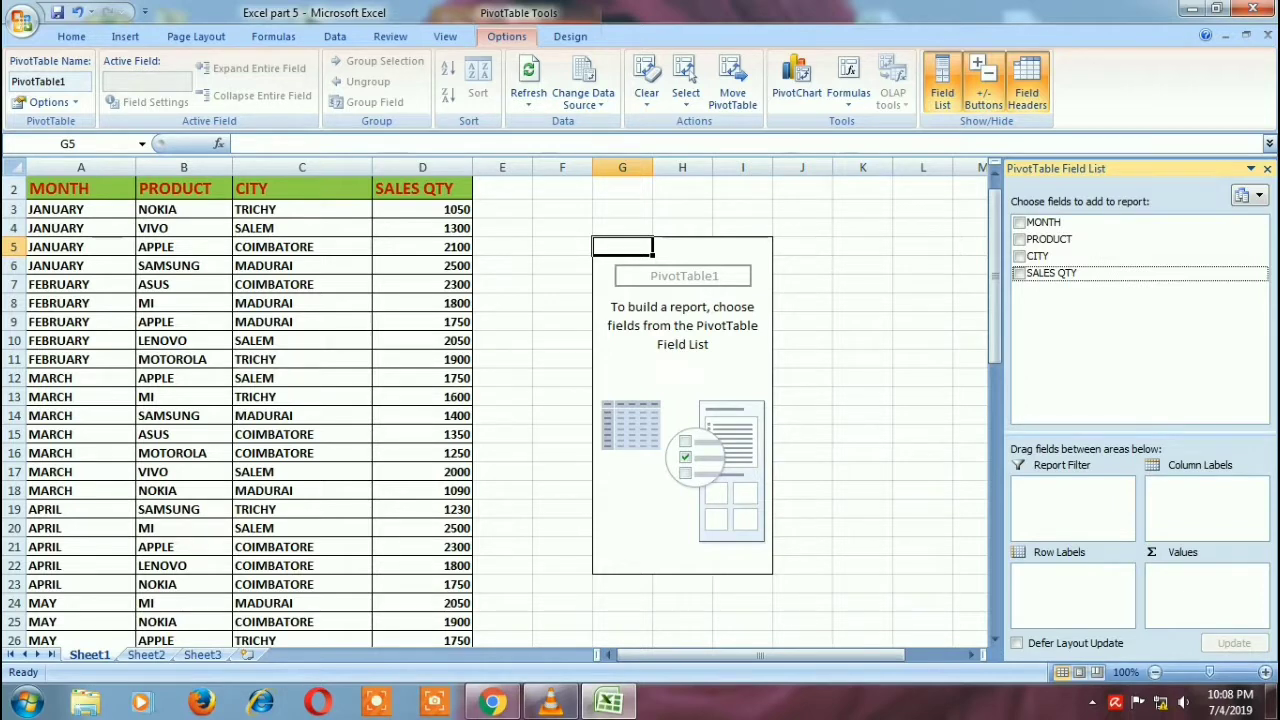
{"action": "left_click", "coordinate": [81, 188]}
{"action": "left_click", "coordinate": [228, 196]}
{"action": "left_click", "coordinate": [300, 195]}
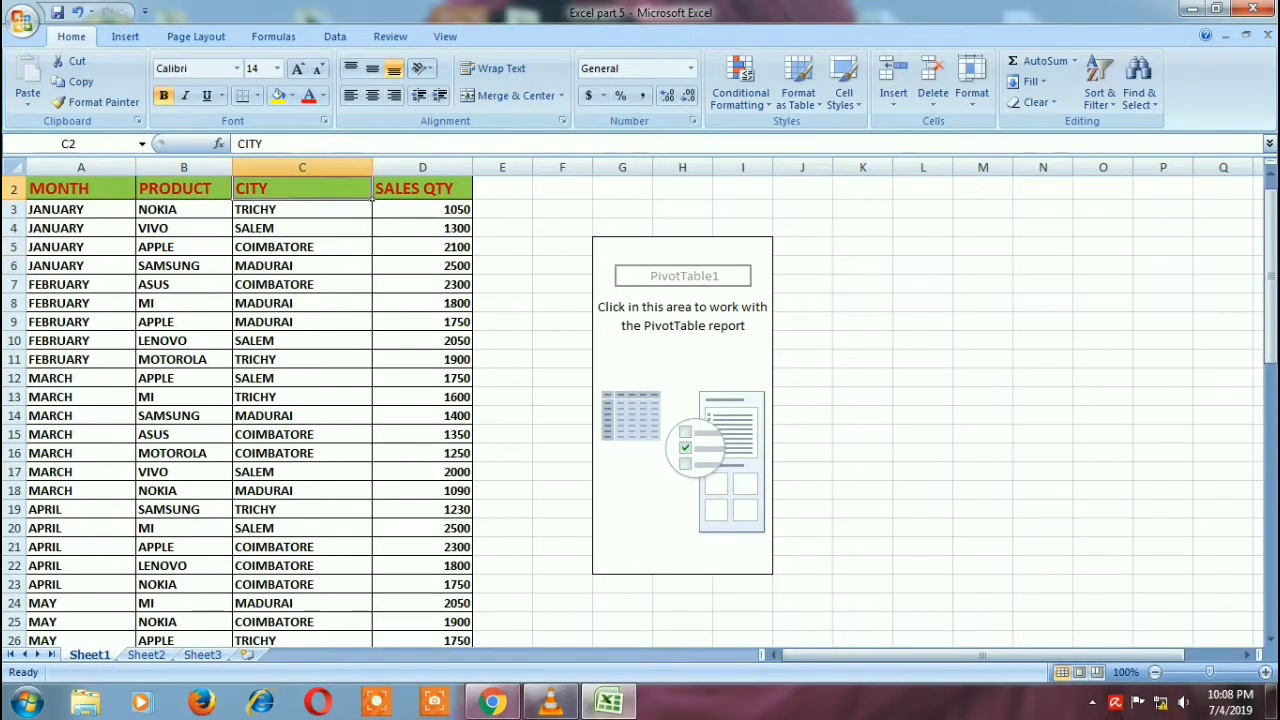
{"action": "left_click", "coordinate": [420, 195]}
{"action": "left_click", "coordinate": [135, 199]}
{"action": "left_click", "coordinate": [228, 198]}
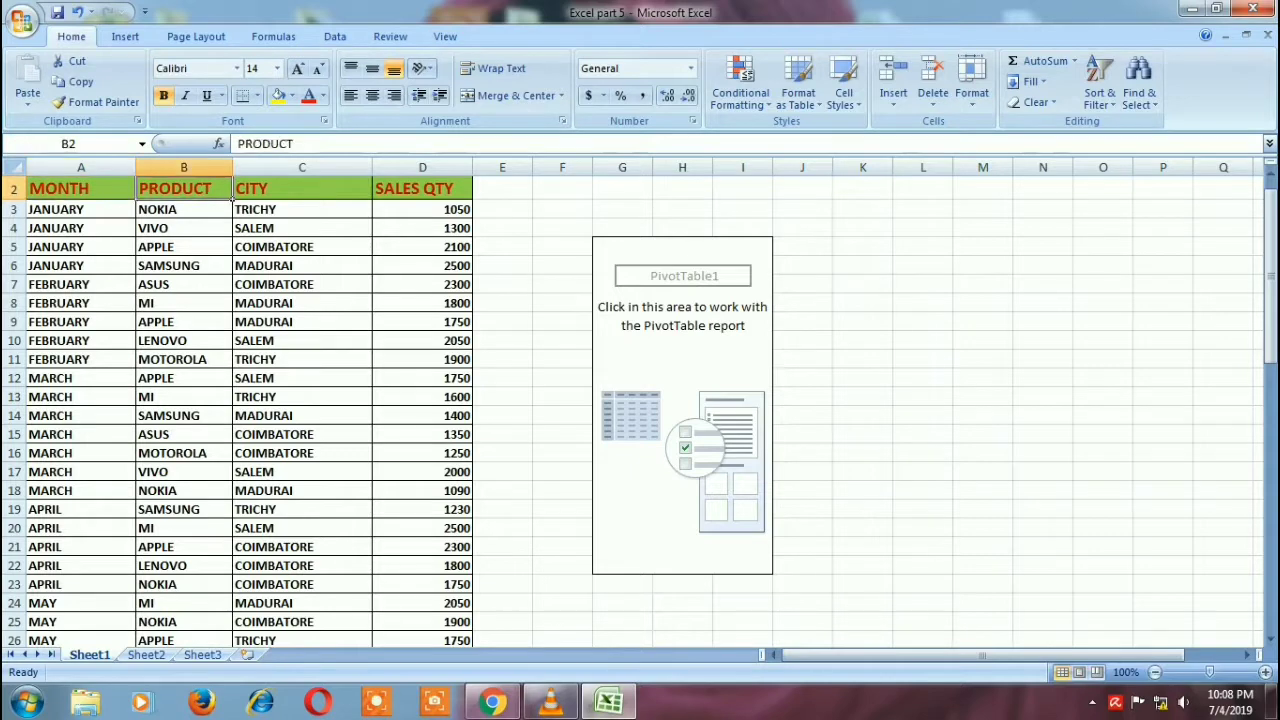
{"action": "left_click", "coordinate": [368, 198]}
{"action": "left_click", "coordinate": [469, 199]}
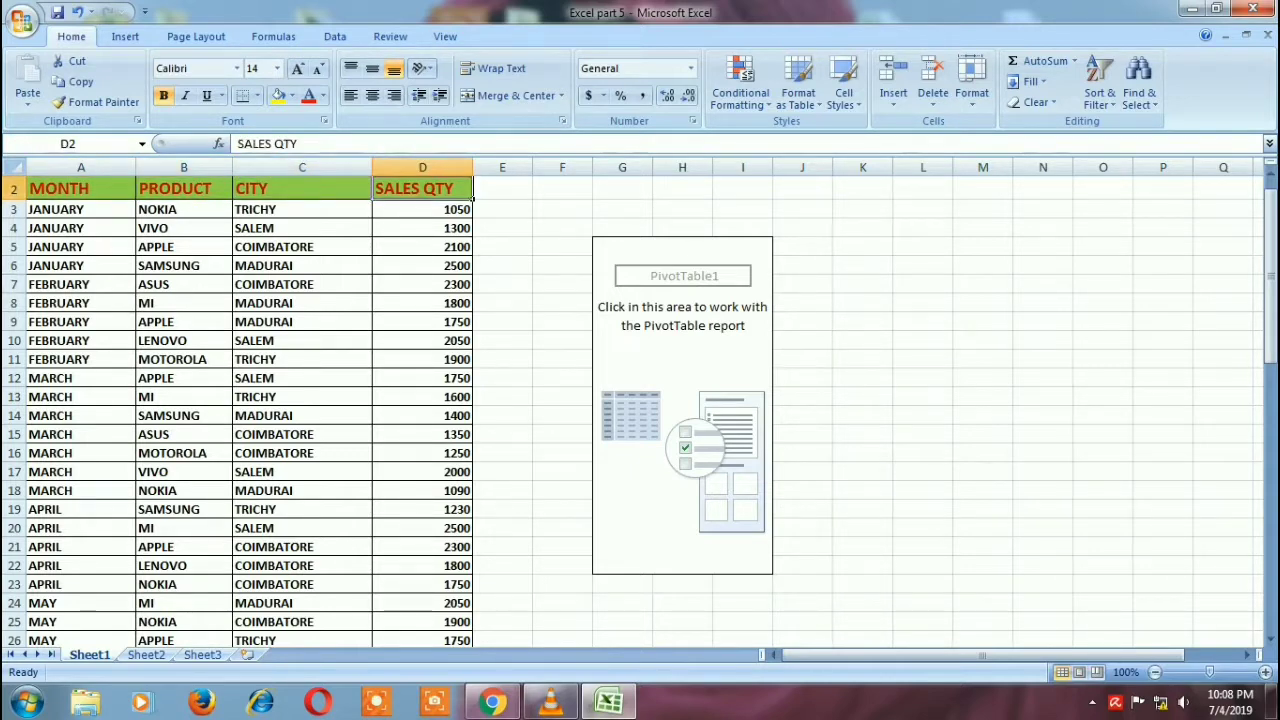
{"action": "scroll", "coordinate": [14, 188], "scroll_direction": "up", "scroll_amount": 1}
{"action": "left_click", "coordinate": [14, 192]}
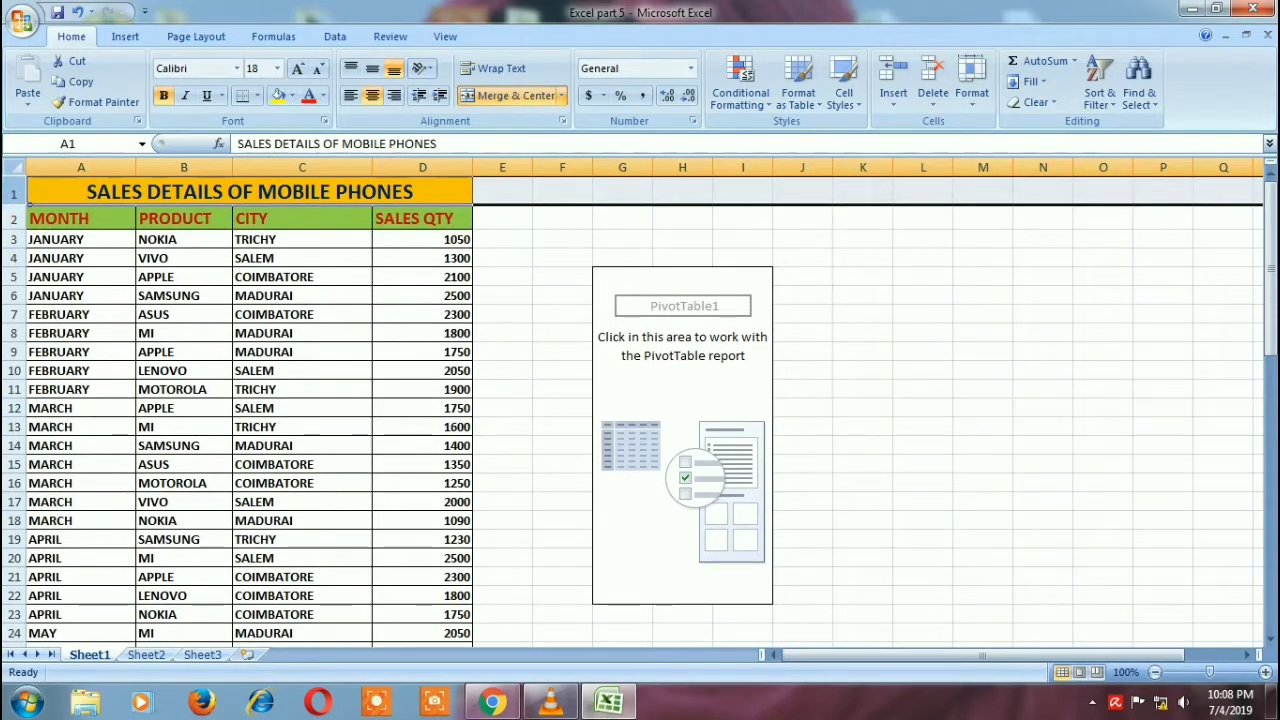
{"action": "left_click", "coordinate": [80, 295]}
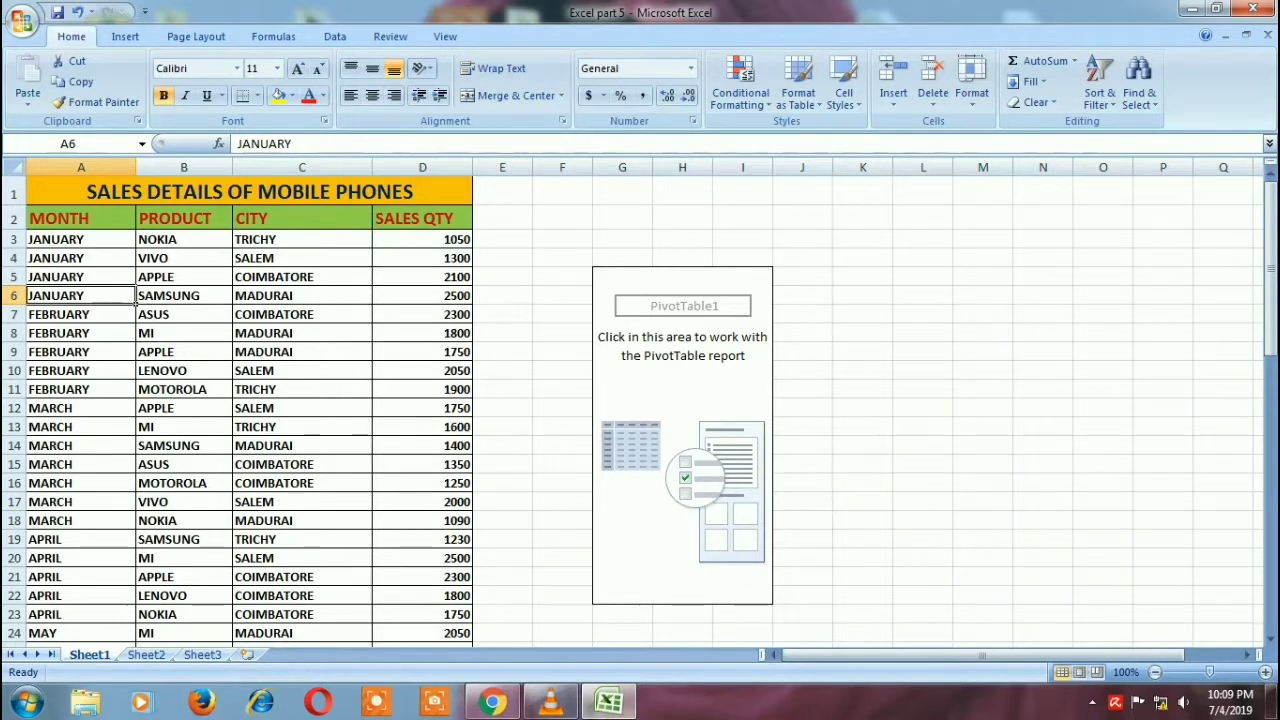
{"action": "left_click", "coordinate": [742, 389]}
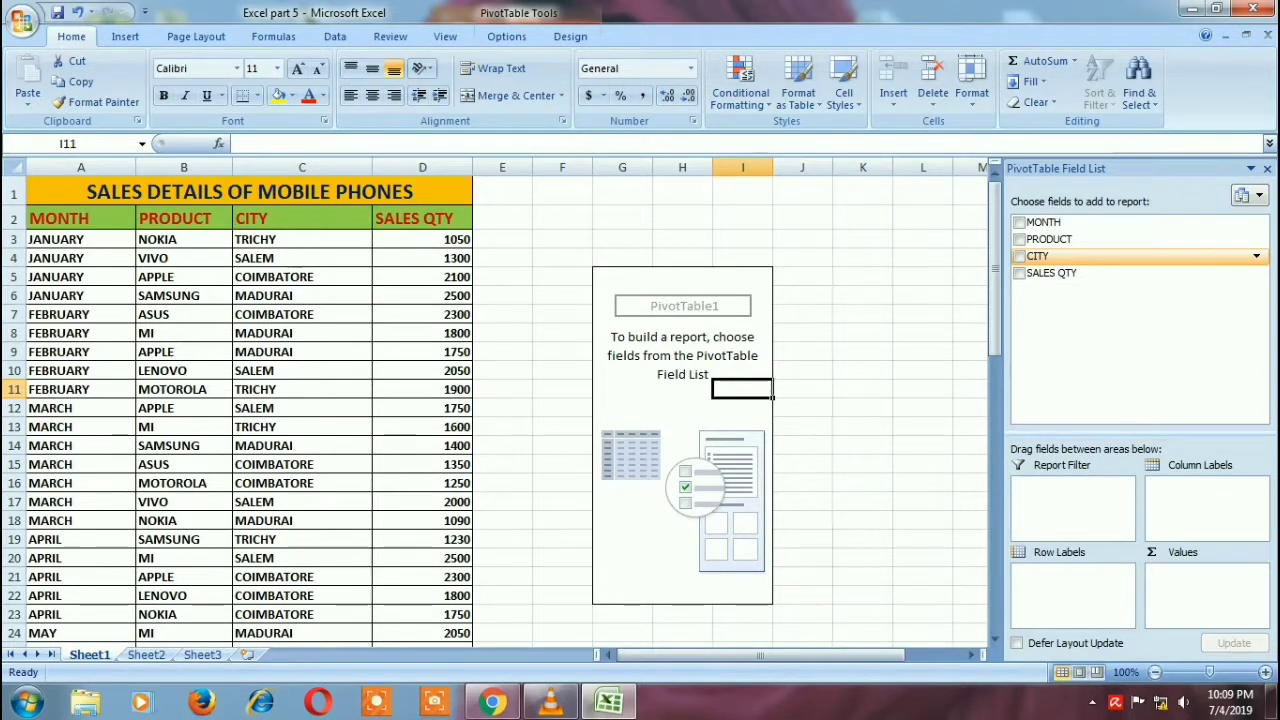
Step: Add CITY as the row labels and PRODUCT as the column labels
{"action": "left_click", "coordinate": [1140, 256]}
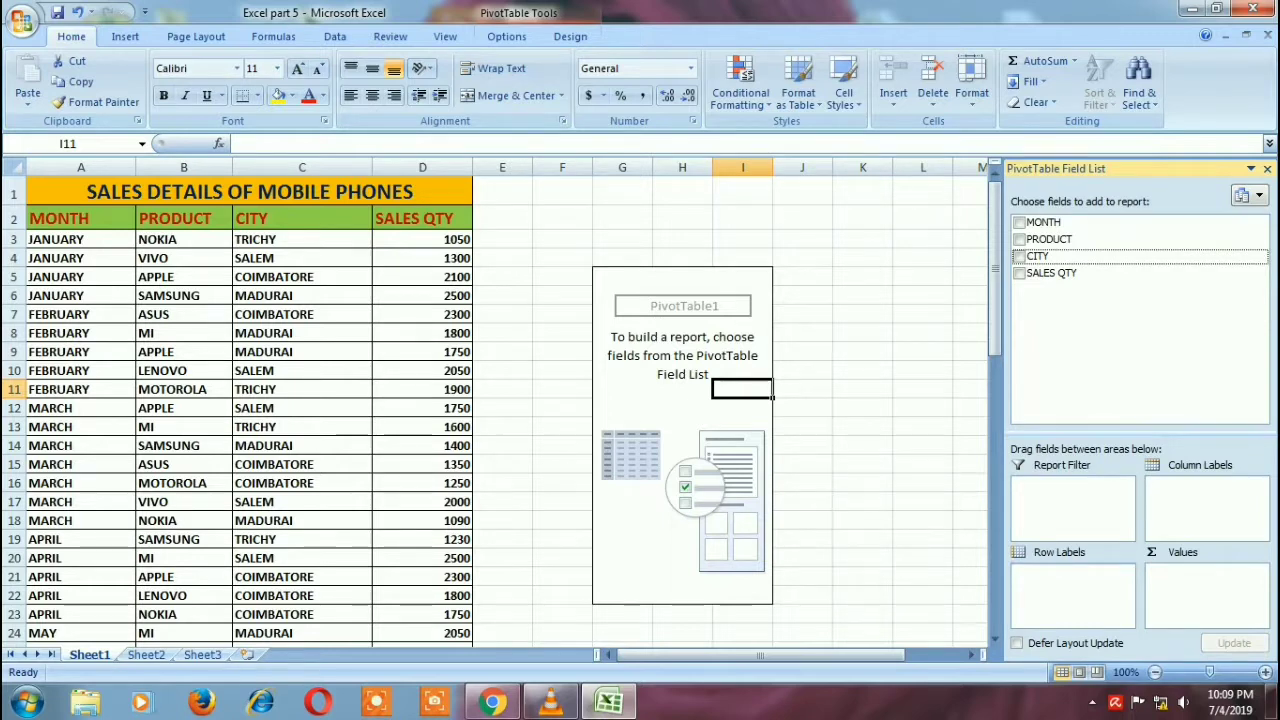
{"action": "key", "text": "space"}
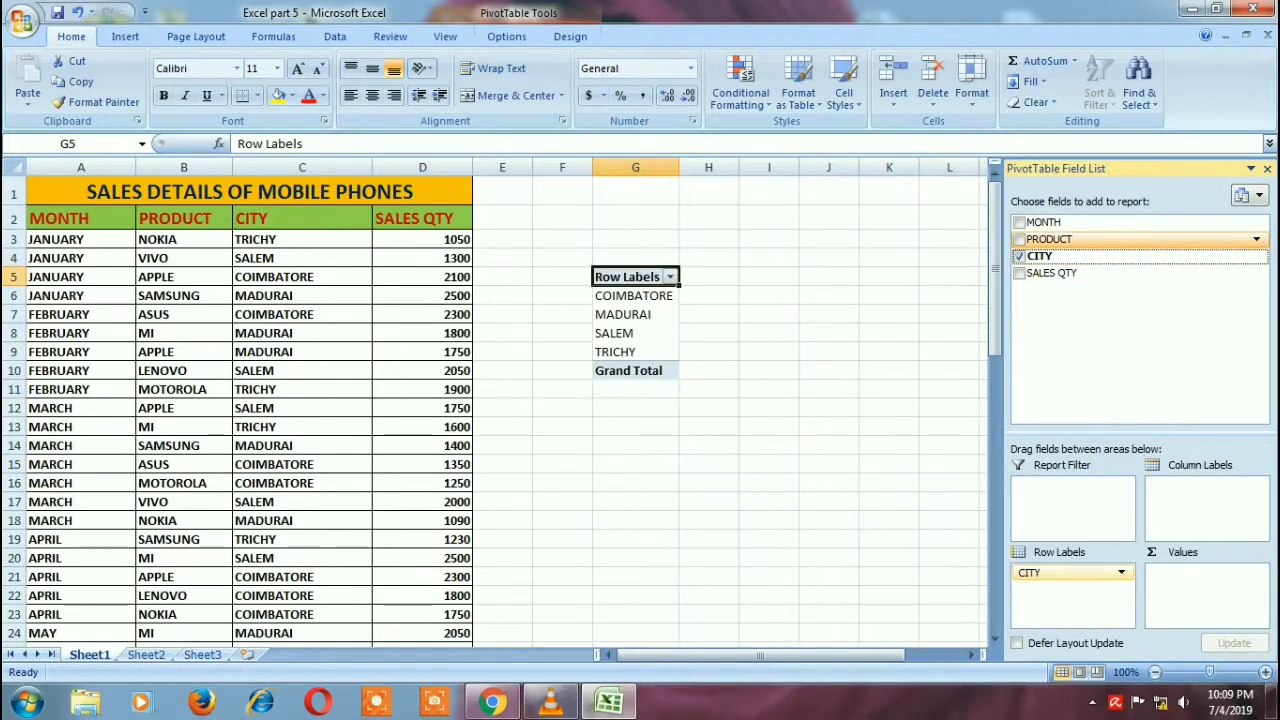
{"action": "key", "text": "Up"}
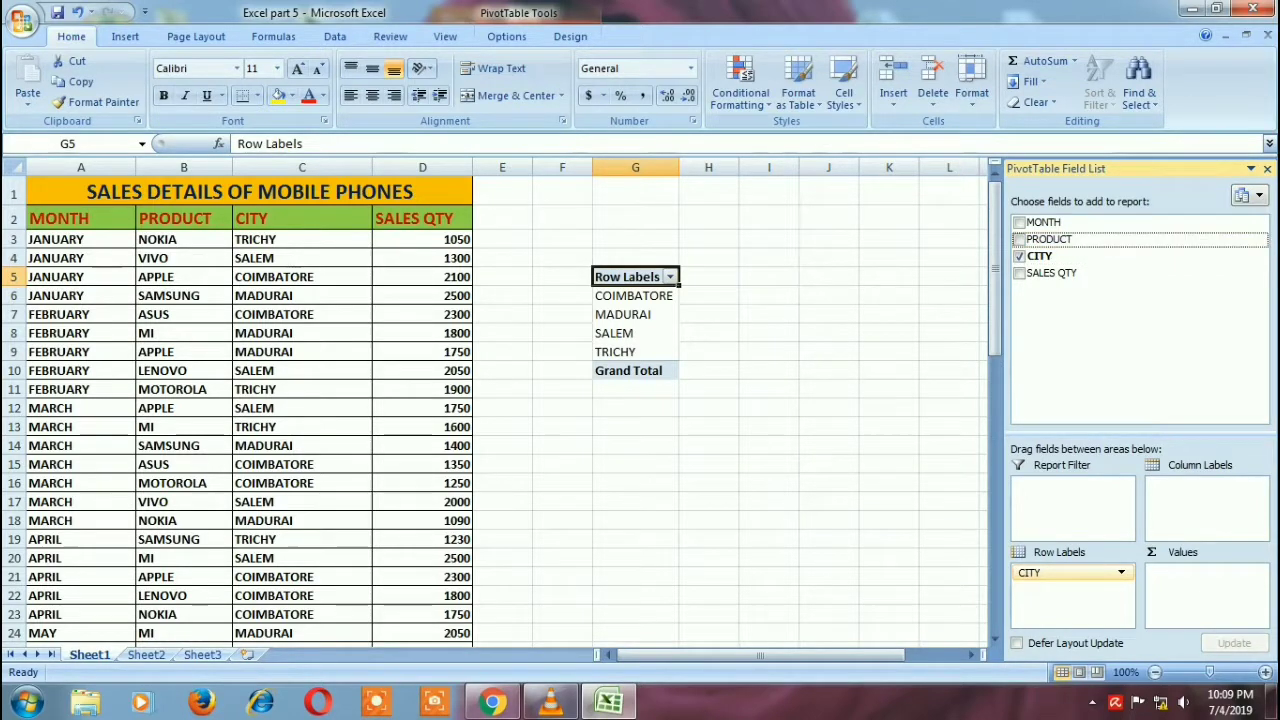
{"action": "left_click_drag", "start_coordinate": [1048, 239], "coordinate": [1206, 490]}
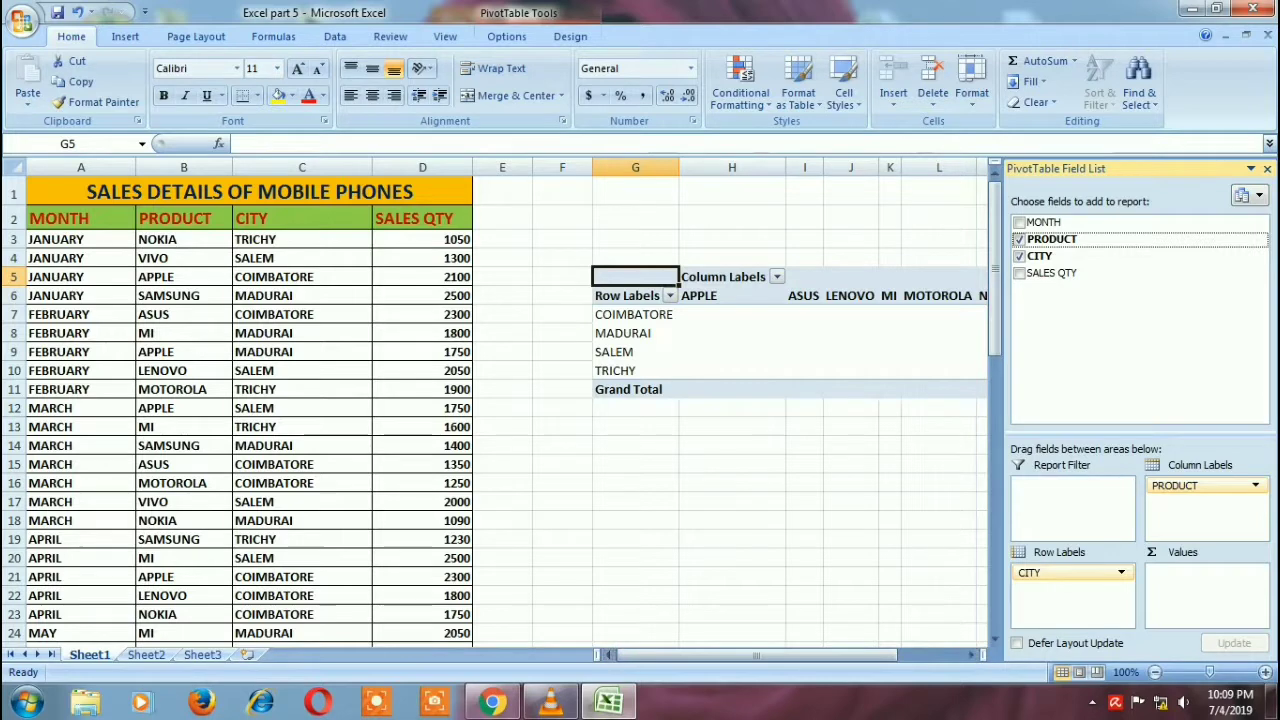
{"action": "scroll", "coordinate": [495, 400], "scroll_direction": "right", "scroll_amount": 2}
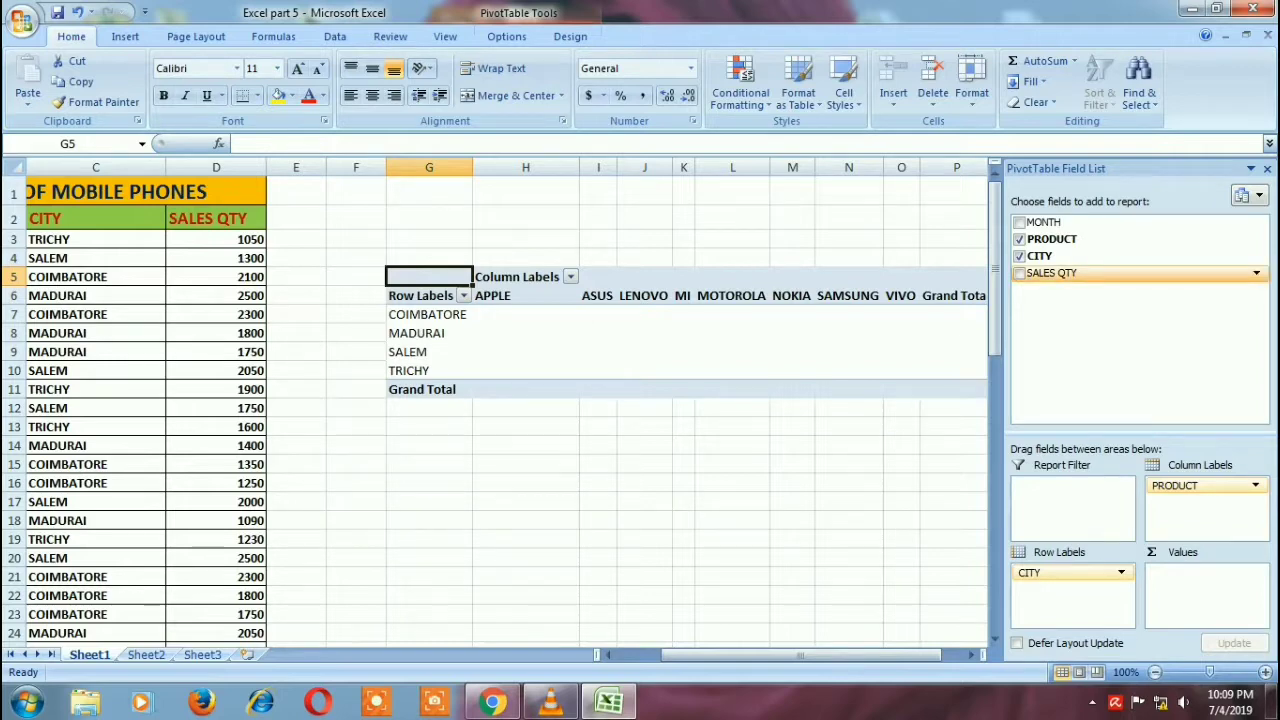
Step: Sum SALES QTY in the values area and select the COIMBATORE APPLE total of 7750
{"action": "left_click", "coordinate": [1051, 273]}
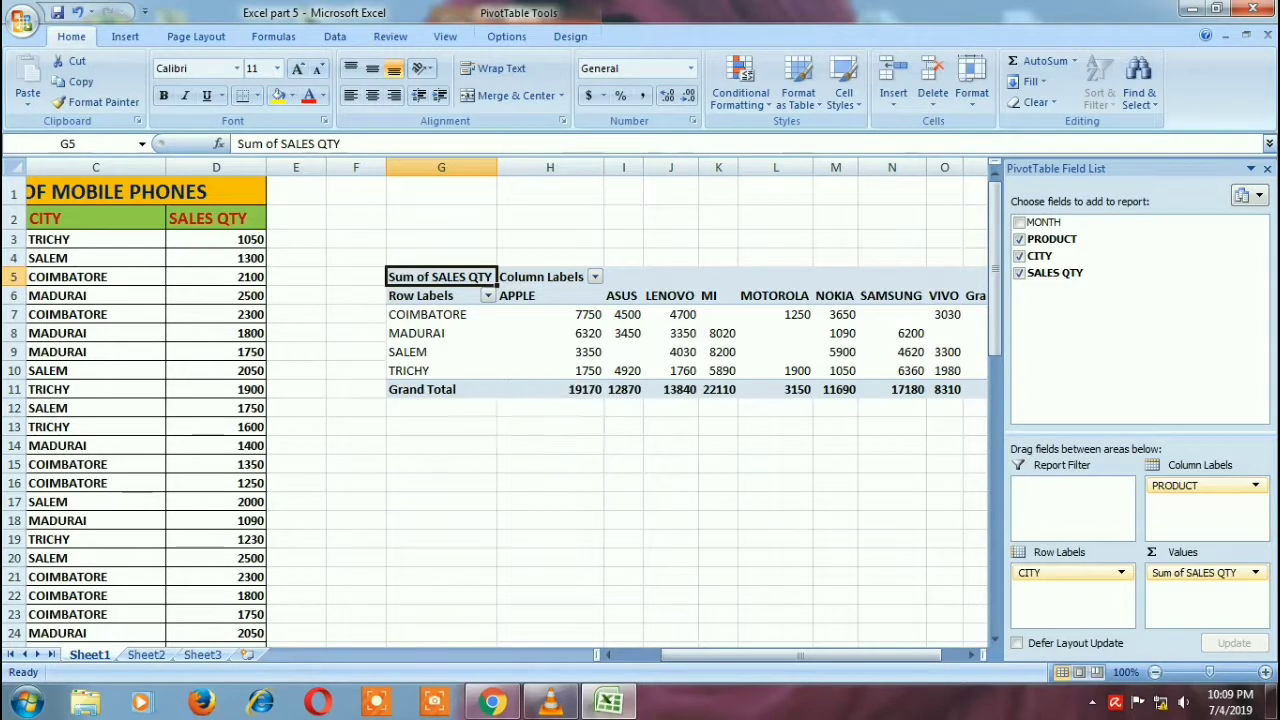
{"action": "left_click_drag", "start_coordinate": [780, 654], "coordinate": [800, 654]}
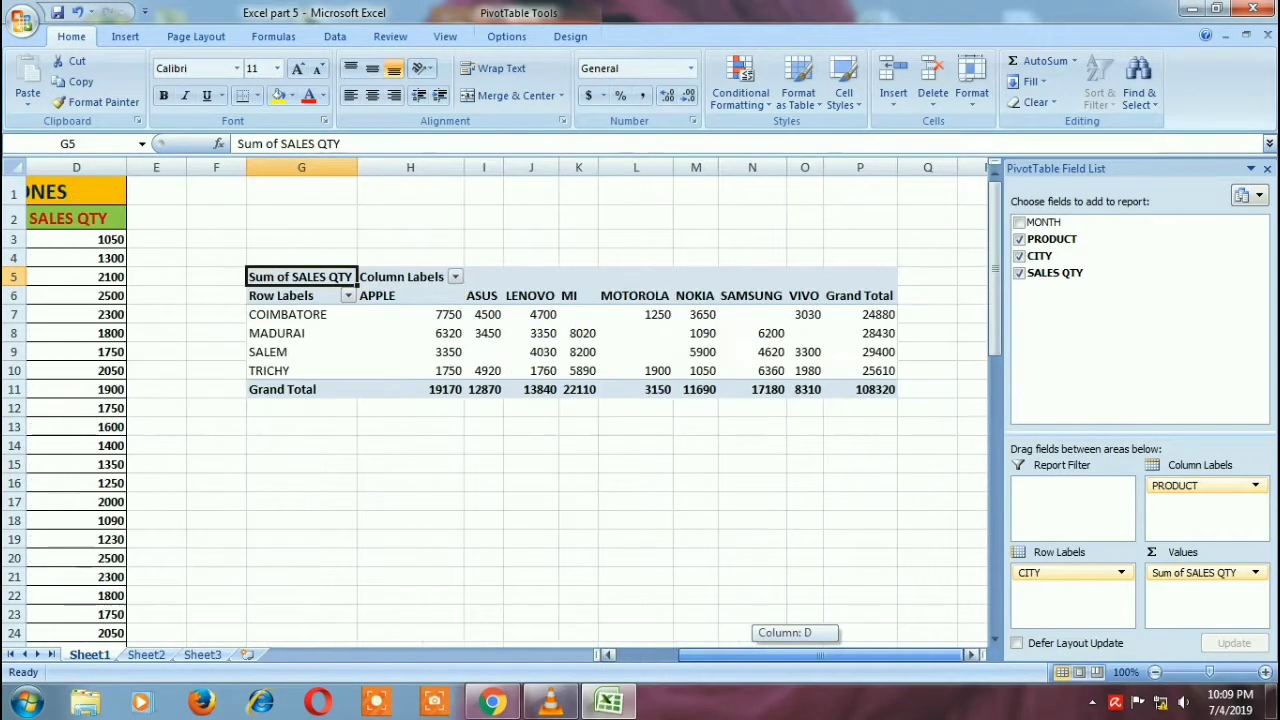
{"action": "left_click_drag", "start_coordinate": [800, 654], "coordinate": [800, 654]}
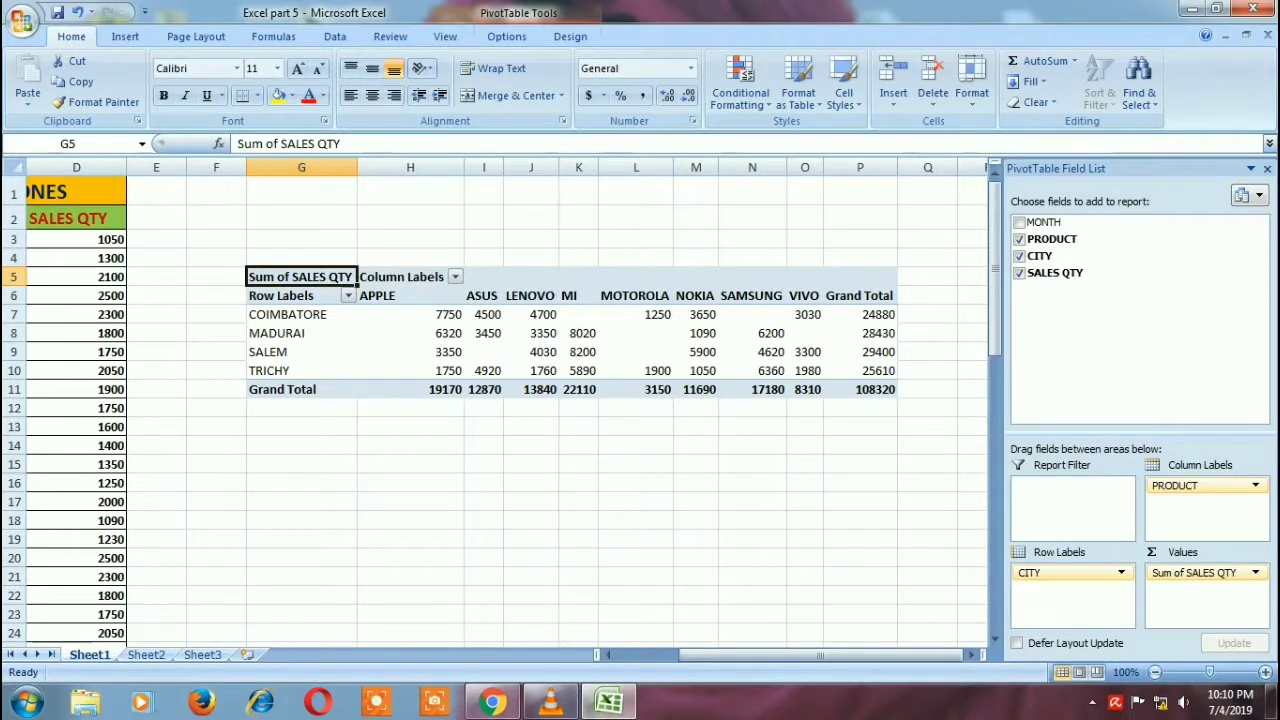
{"action": "left_click", "coordinate": [410, 314]}
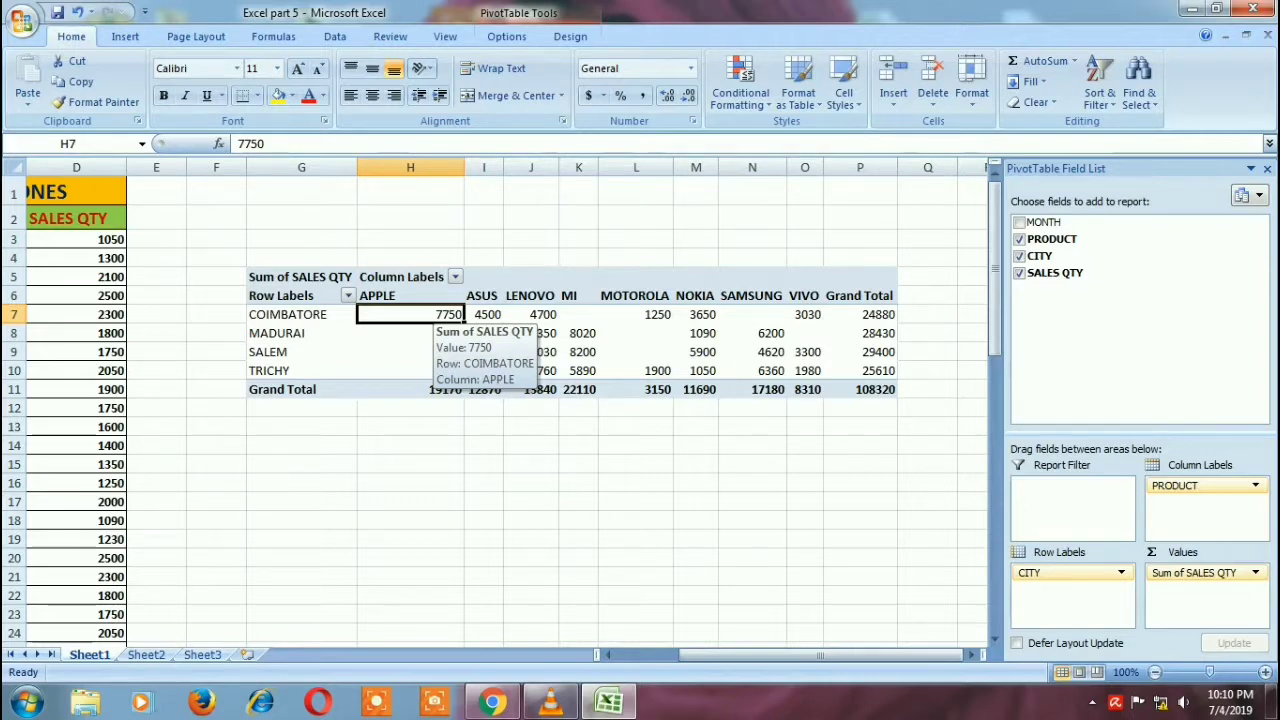
Step: Drill into the 7750 COIMBATORE APPLE total and AutoFit columns A and C on the new sheet
{"action": "double_click", "coordinate": [440, 314]}
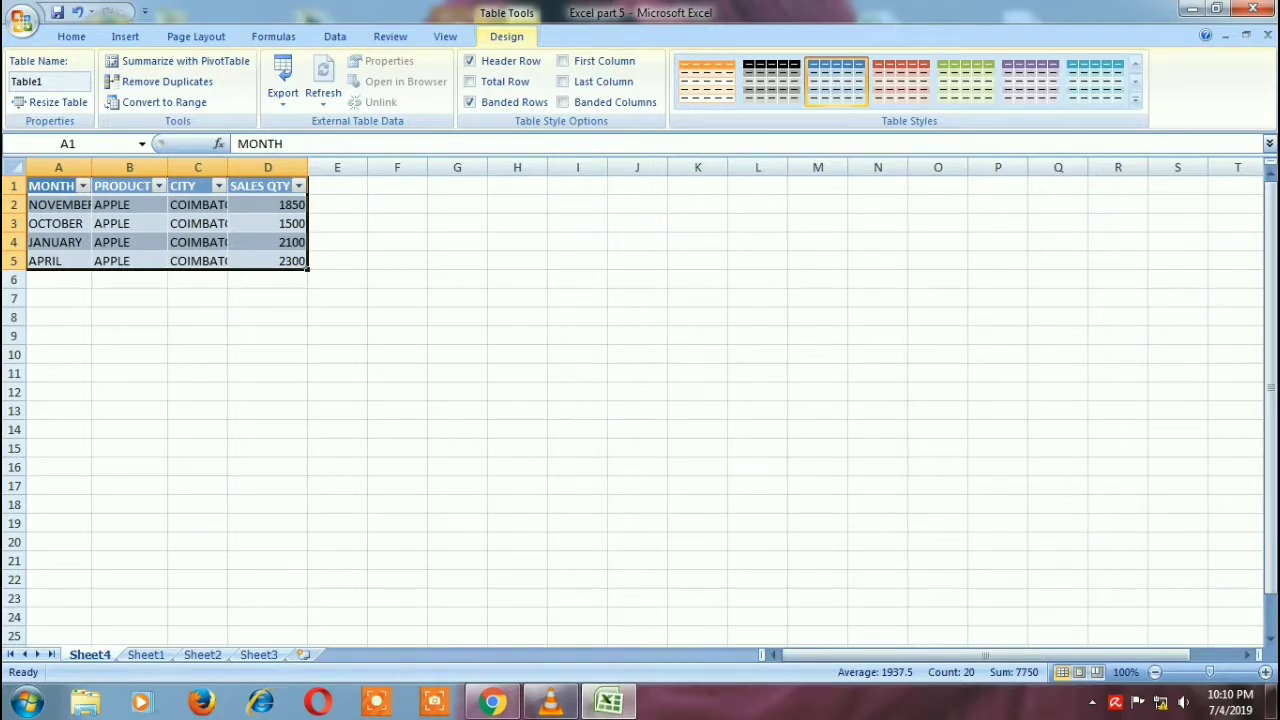
{"action": "left_click", "coordinate": [58, 167]}
{"action": "double_click", "coordinate": [92, 167]}
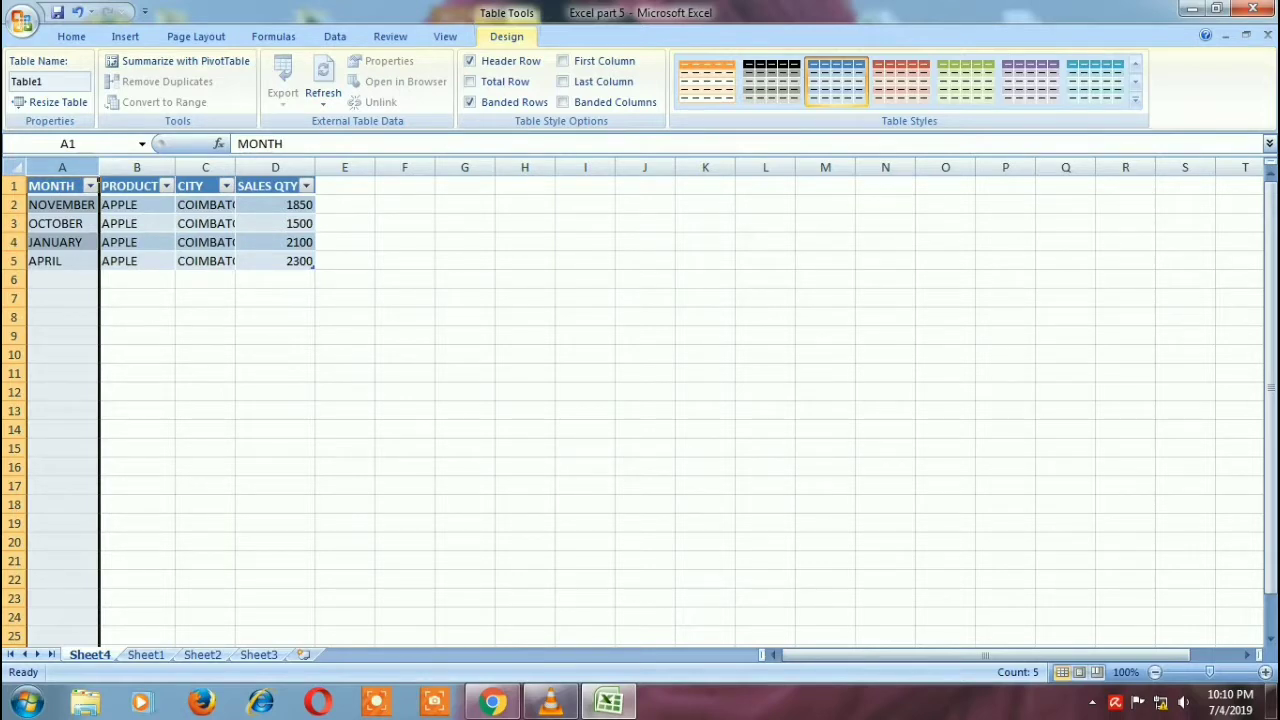
{"action": "left_click", "coordinate": [137, 204]}
{"action": "left_click", "coordinate": [205, 167]}
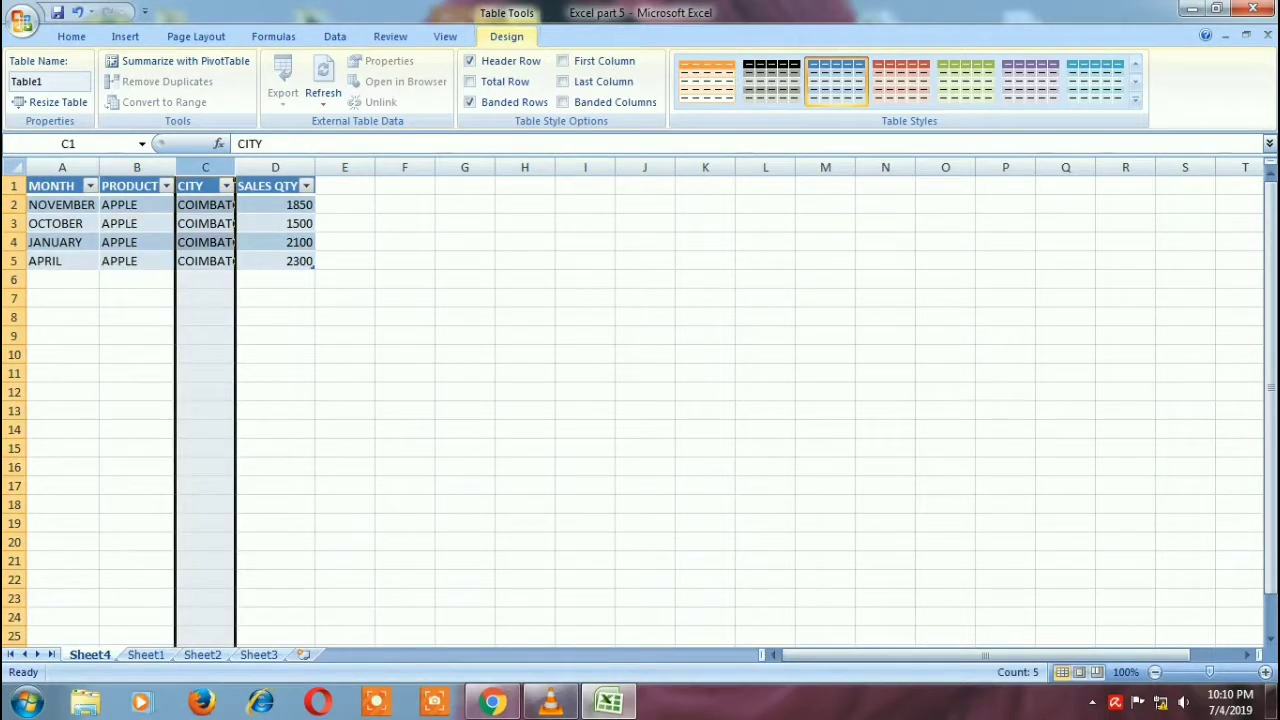
{"action": "double_click", "coordinate": [235, 167]}
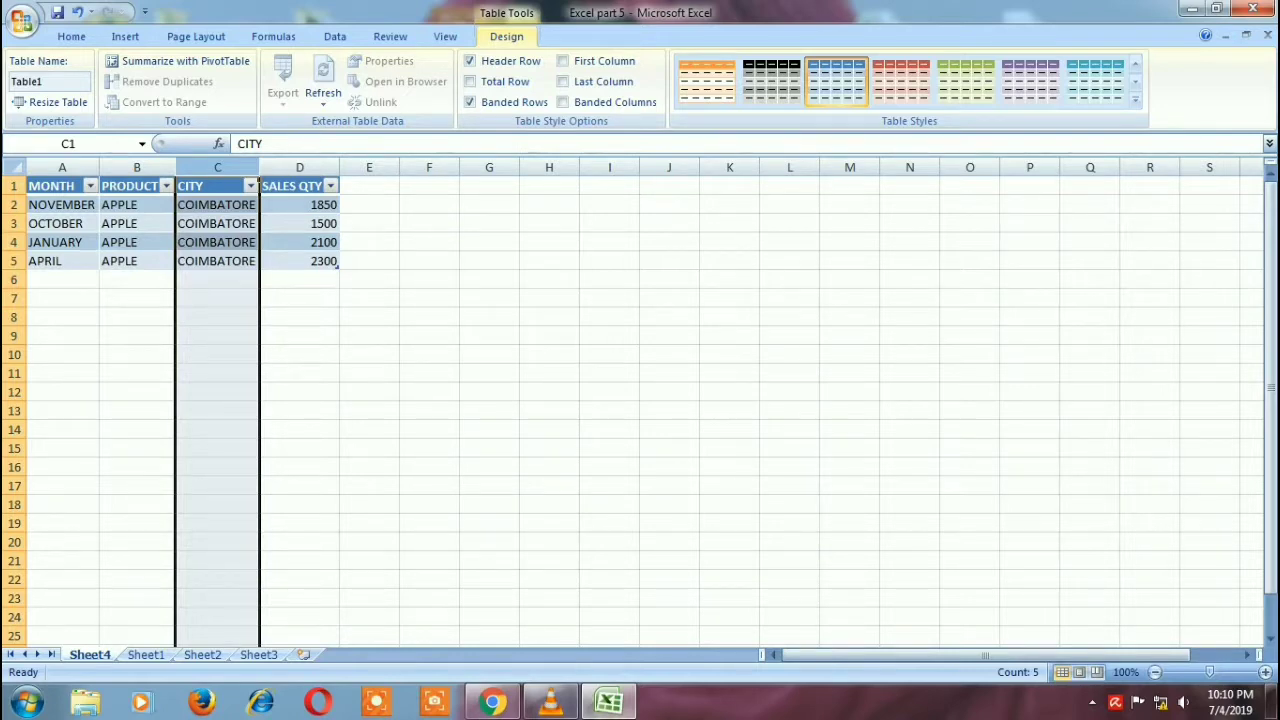
Step: AutoSum the four SALES QTY values to 7750 and return to the PivotTable on Sheet1
{"action": "left_click", "coordinate": [145, 654]}
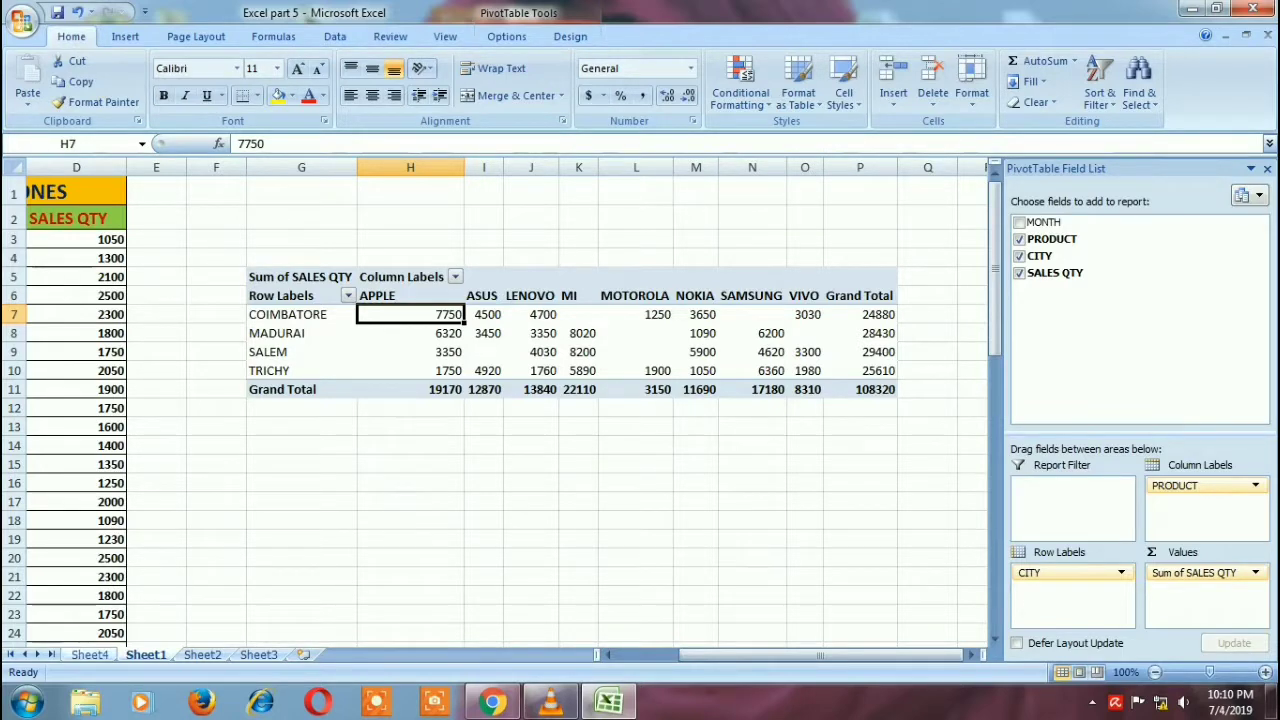
{"action": "key", "text": "ctrl+Page_Up"}
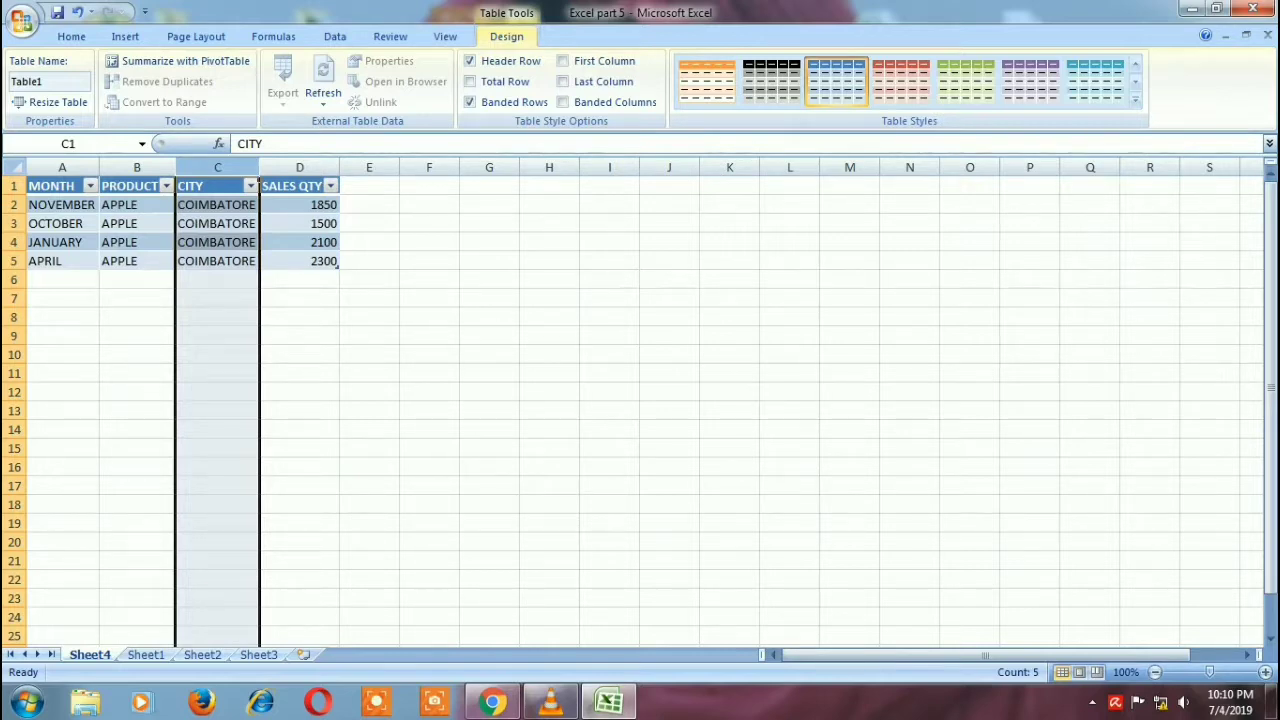
{"action": "left_click_drag", "start_coordinate": [300, 204], "coordinate": [300, 280]}
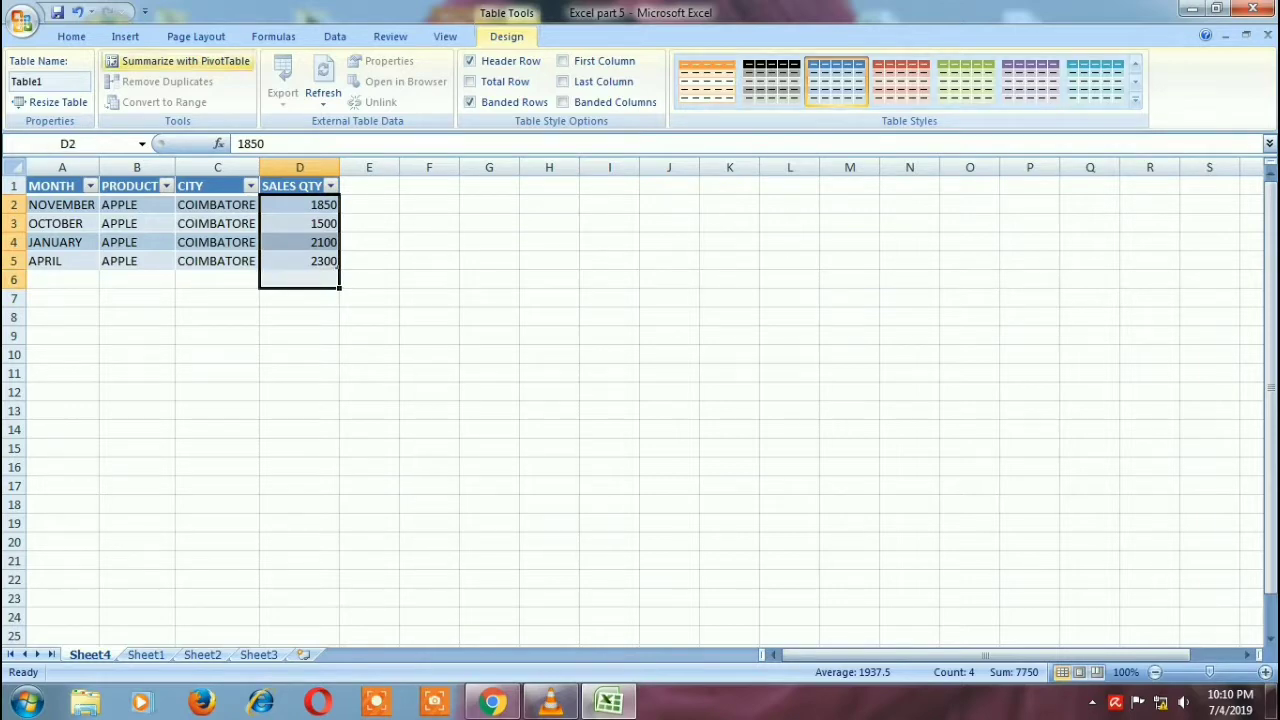
{"action": "left_click", "coordinate": [71, 36]}
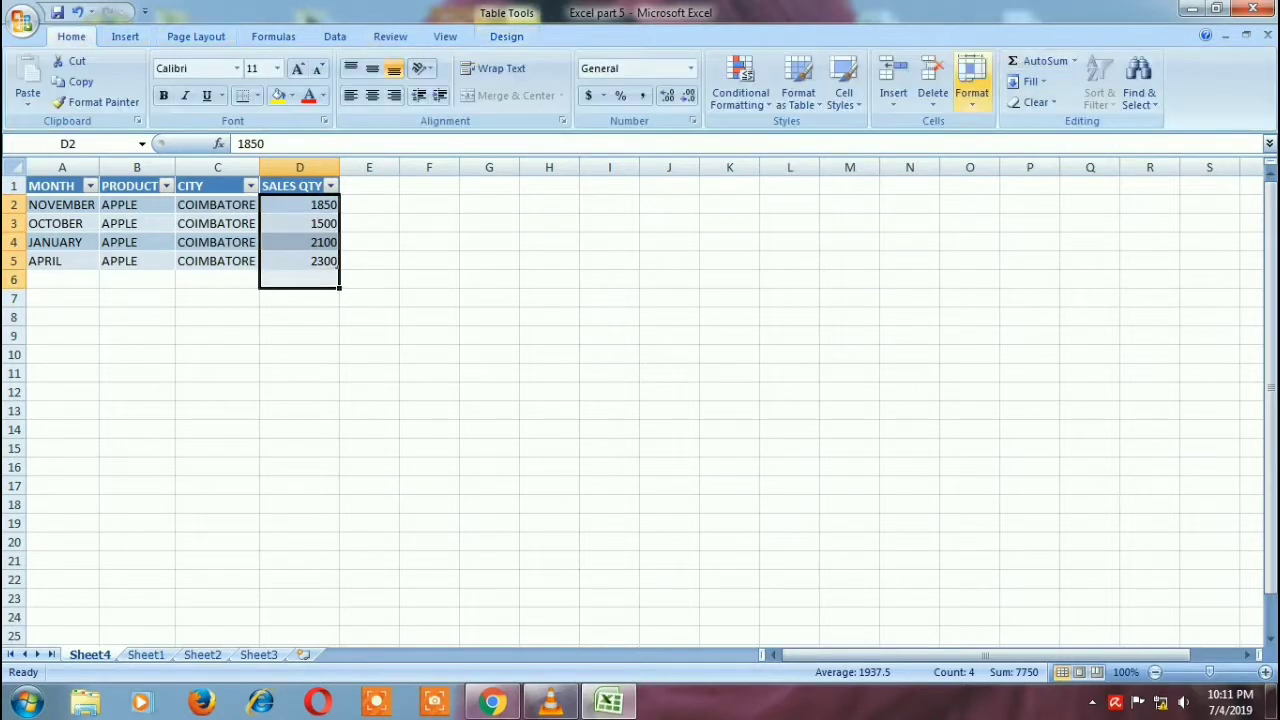
{"action": "left_click", "coordinate": [1040, 61]}
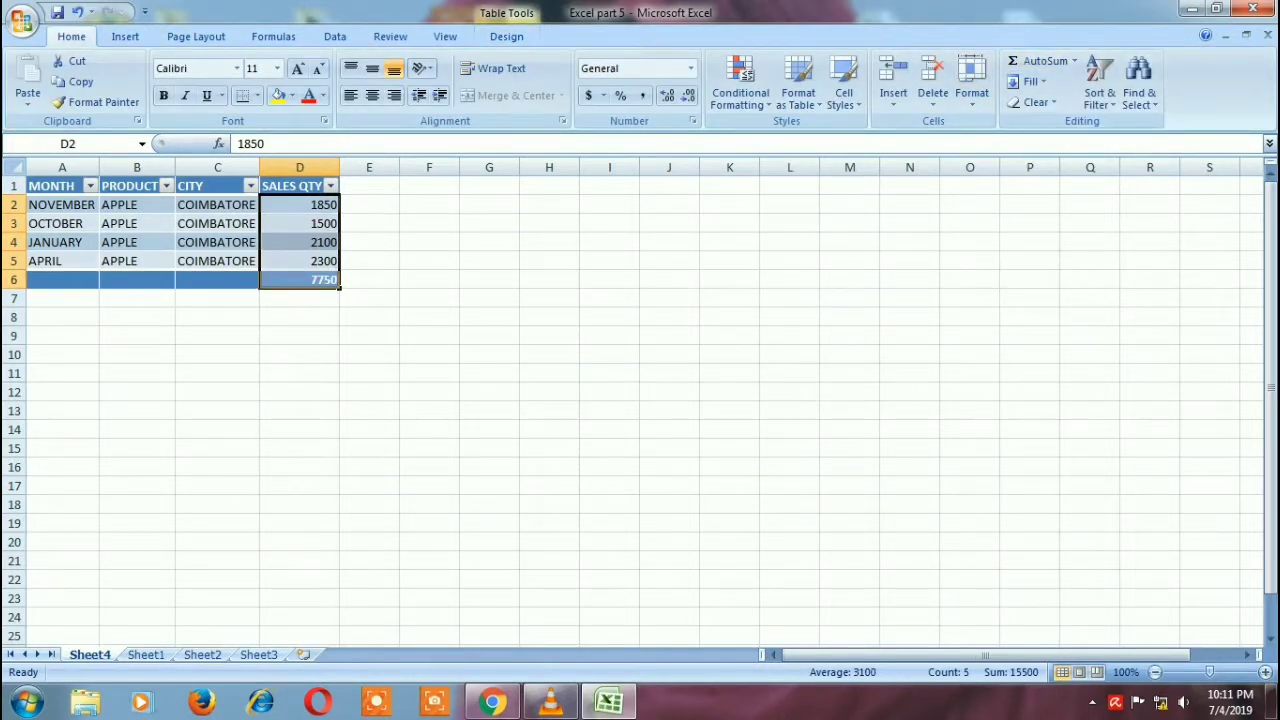
{"action": "left_click", "coordinate": [145, 654]}
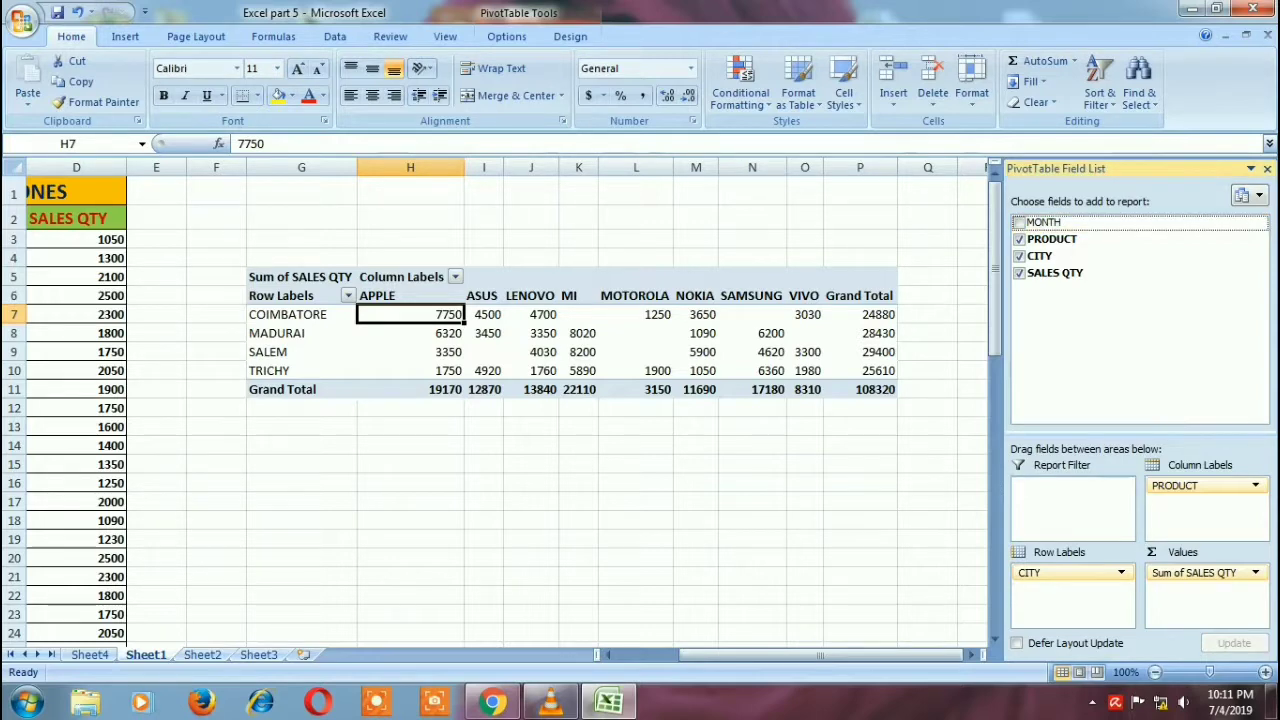
{"action": "left_click_drag", "start_coordinate": [1045, 222], "coordinate": [1072, 500]}
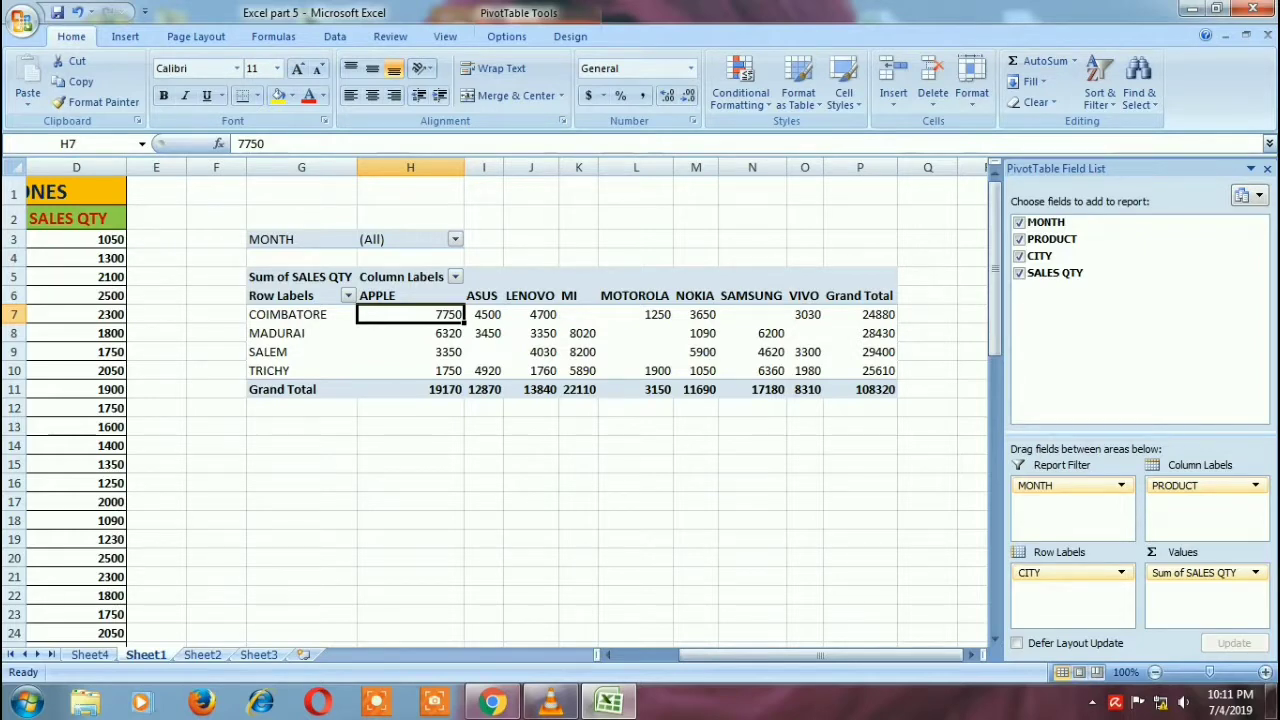
{"action": "left_click", "coordinate": [455, 239]}
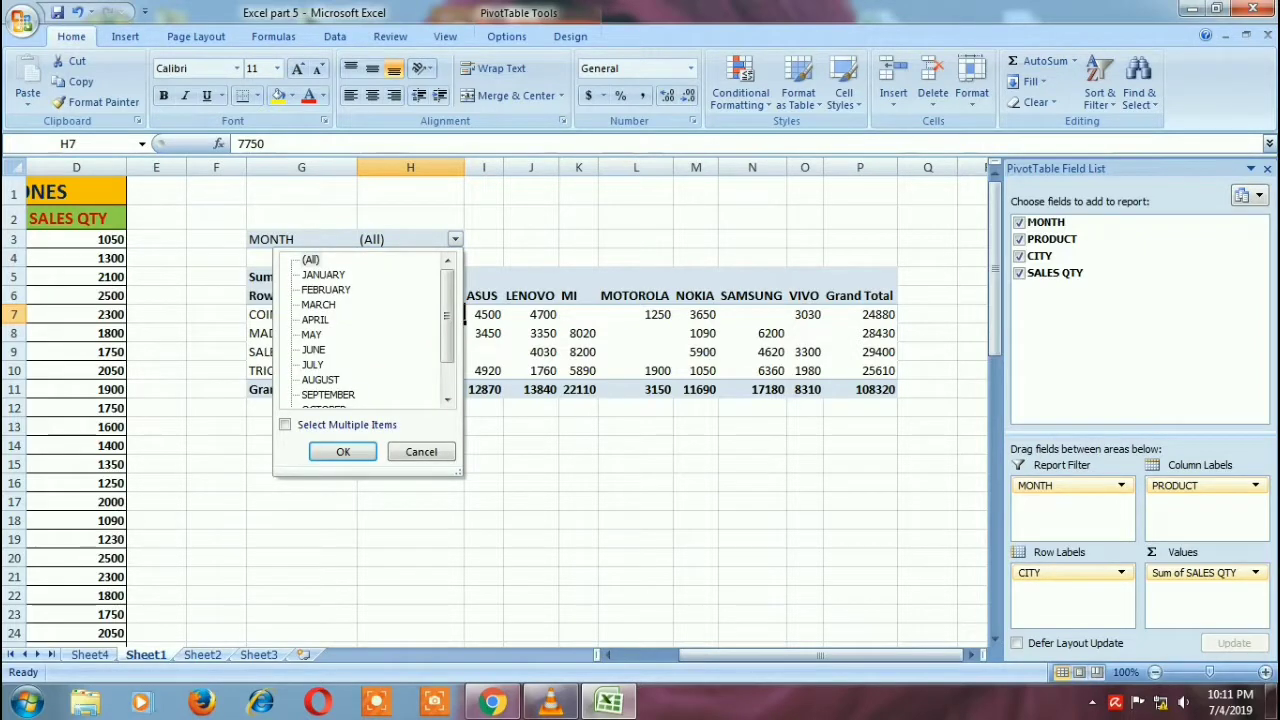
{"action": "left_click", "coordinate": [323, 274]}
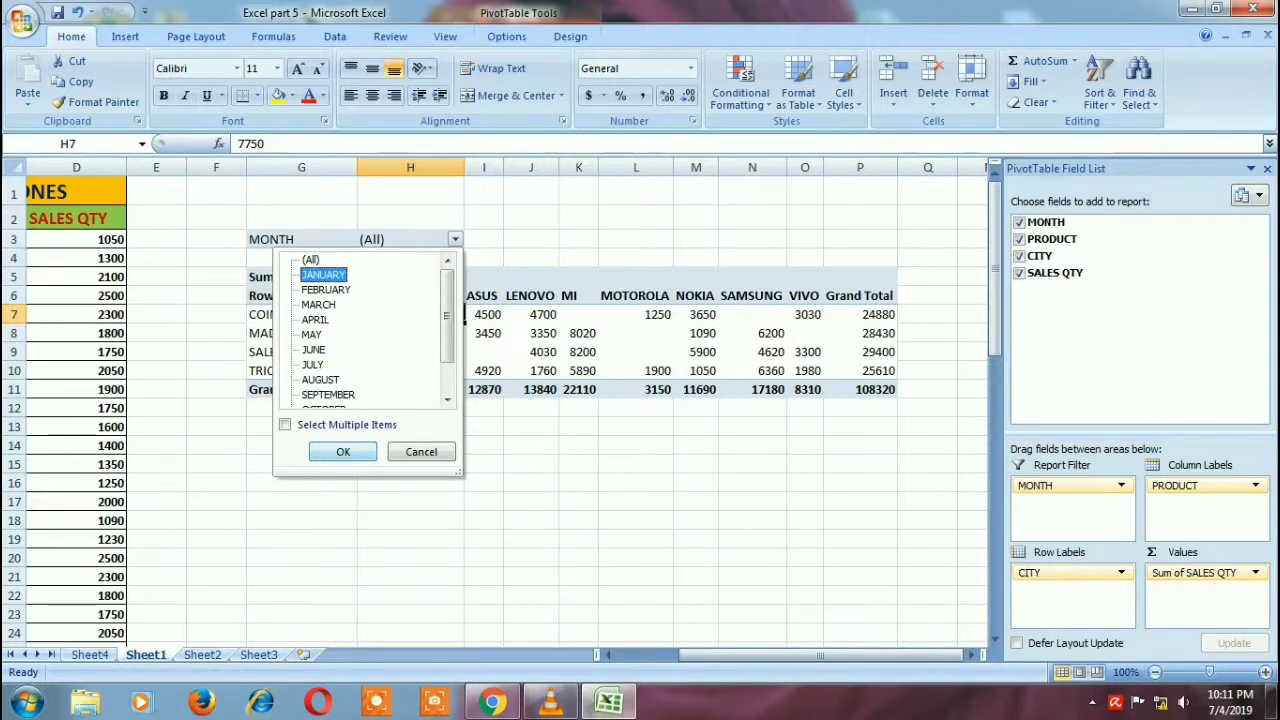
{"action": "left_click", "coordinate": [343, 451]}
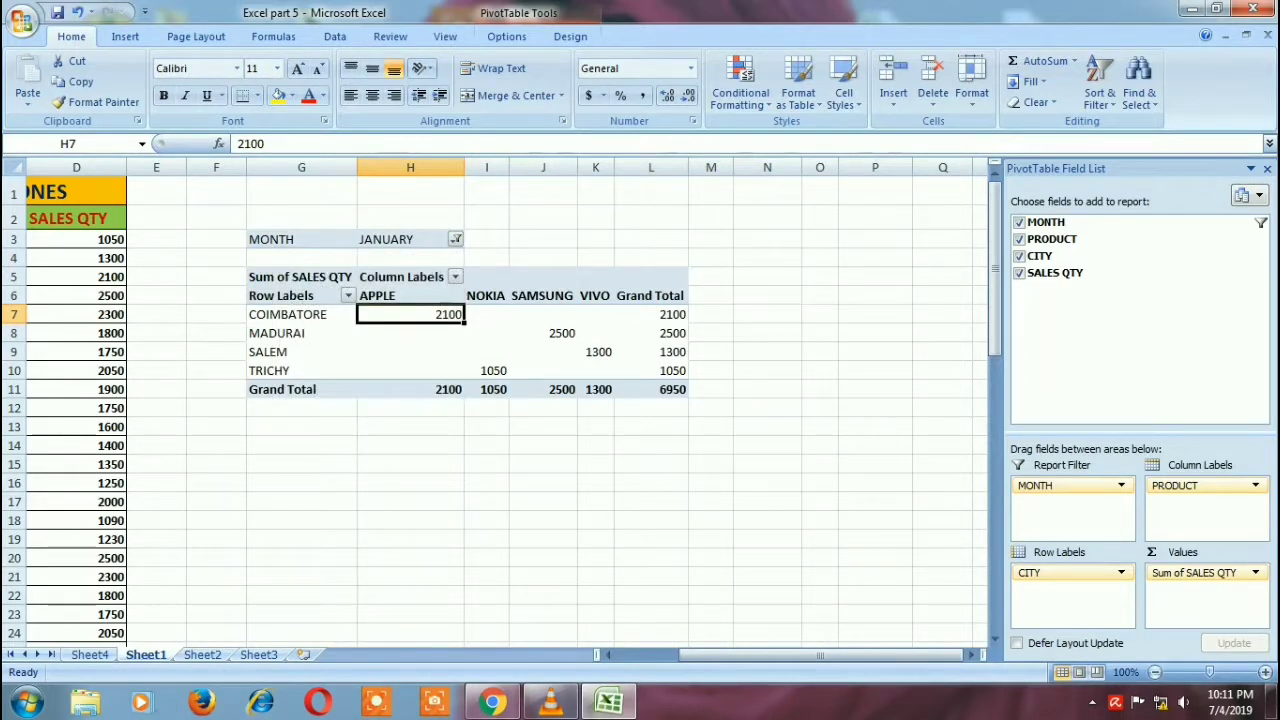
{"action": "left_click", "coordinate": [455, 239]}
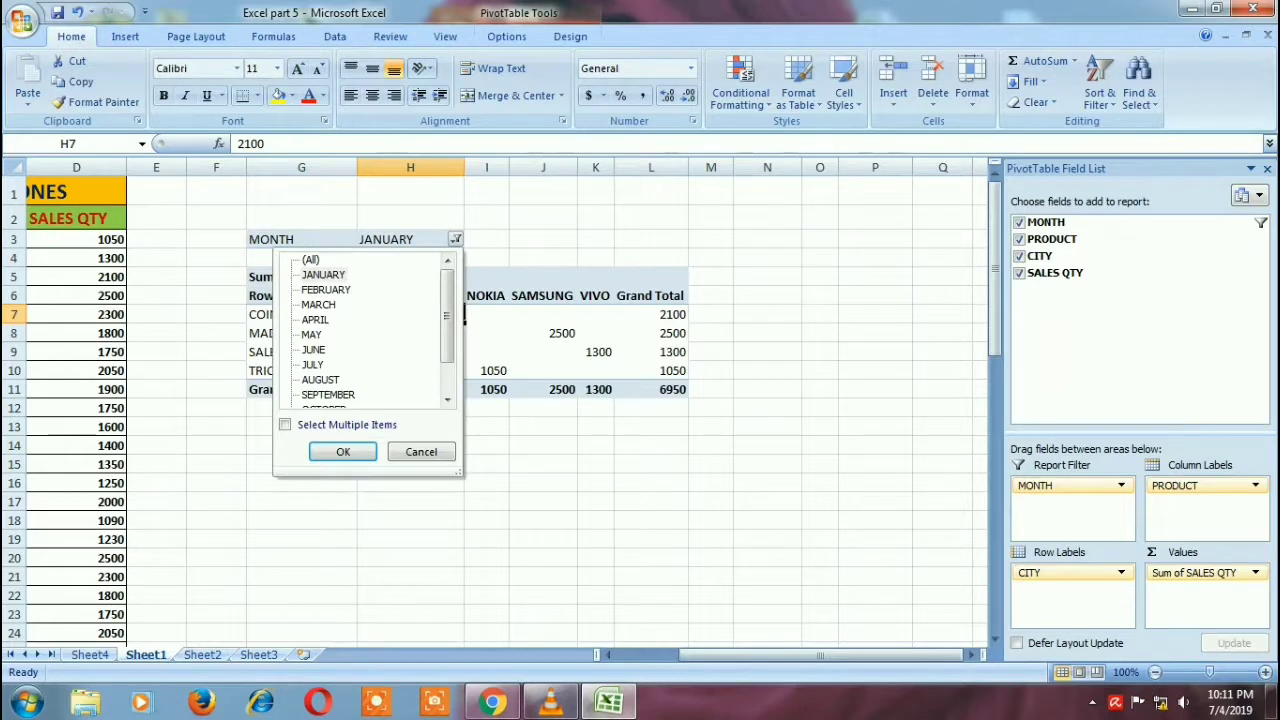
{"action": "left_click", "coordinate": [318, 304]}
{"action": "left_click", "coordinate": [343, 451]}
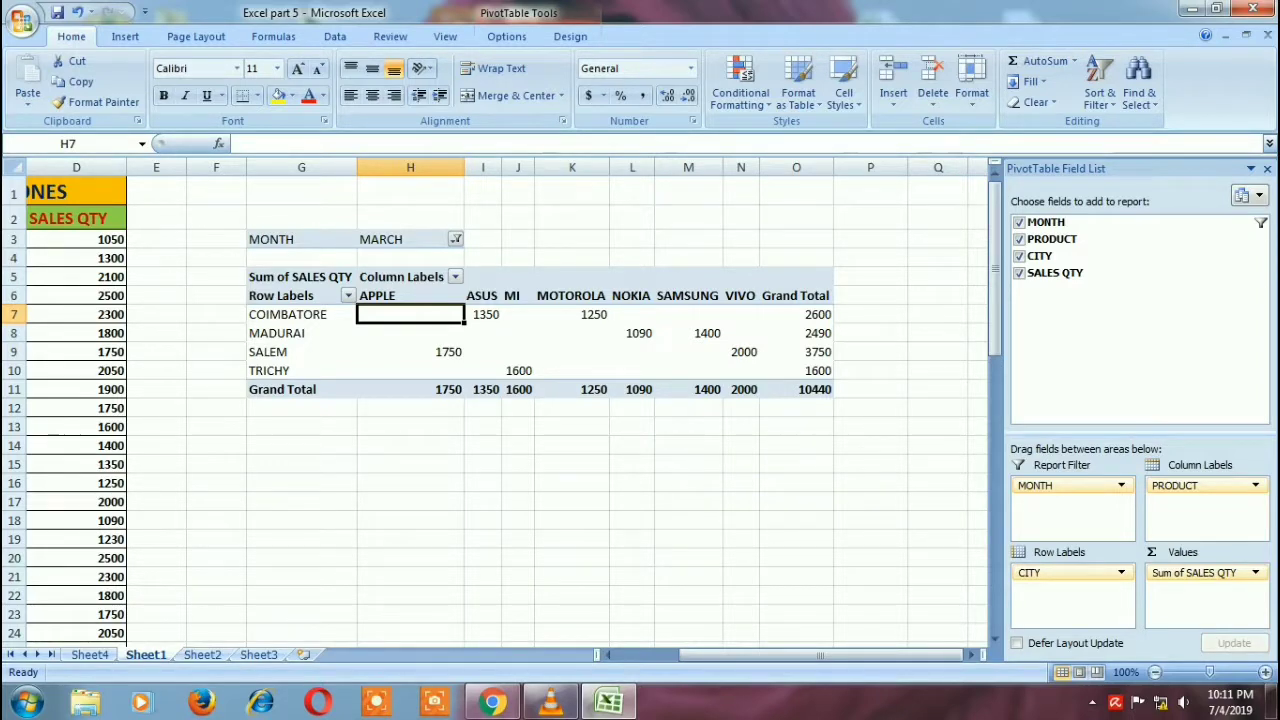
{"action": "left_click", "coordinate": [455, 239]}
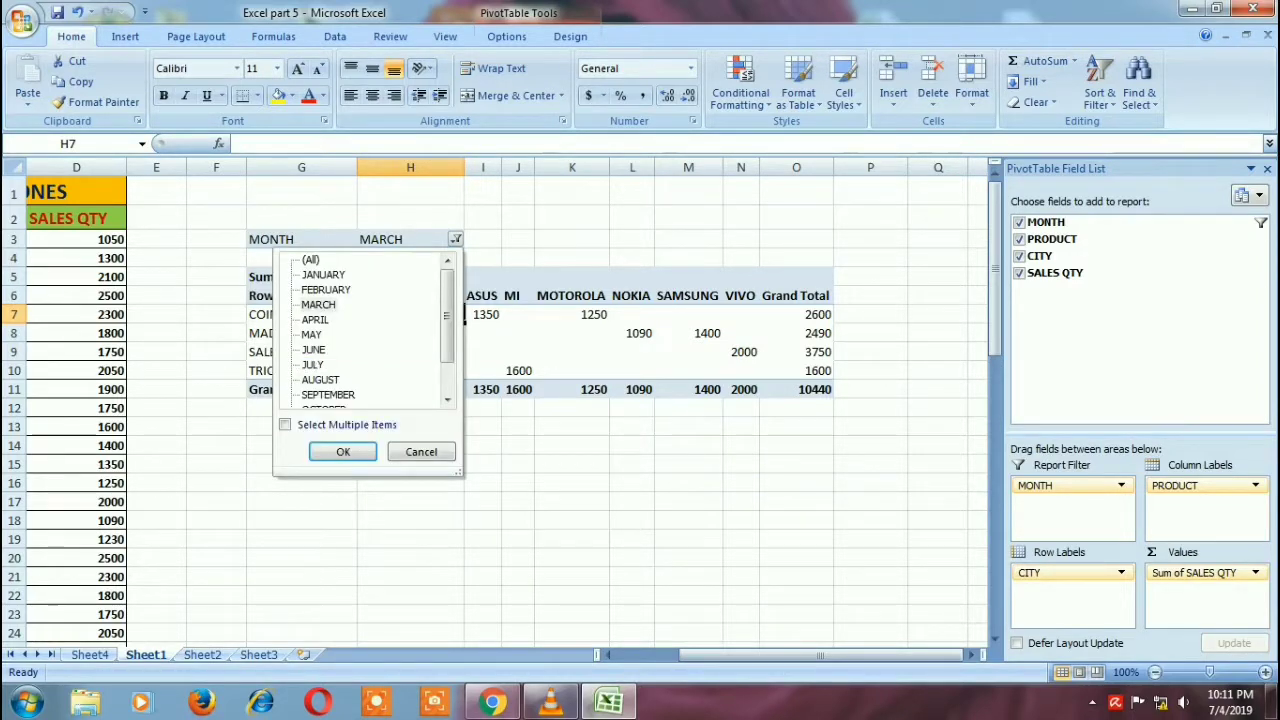
{"action": "left_click", "coordinate": [343, 451]}
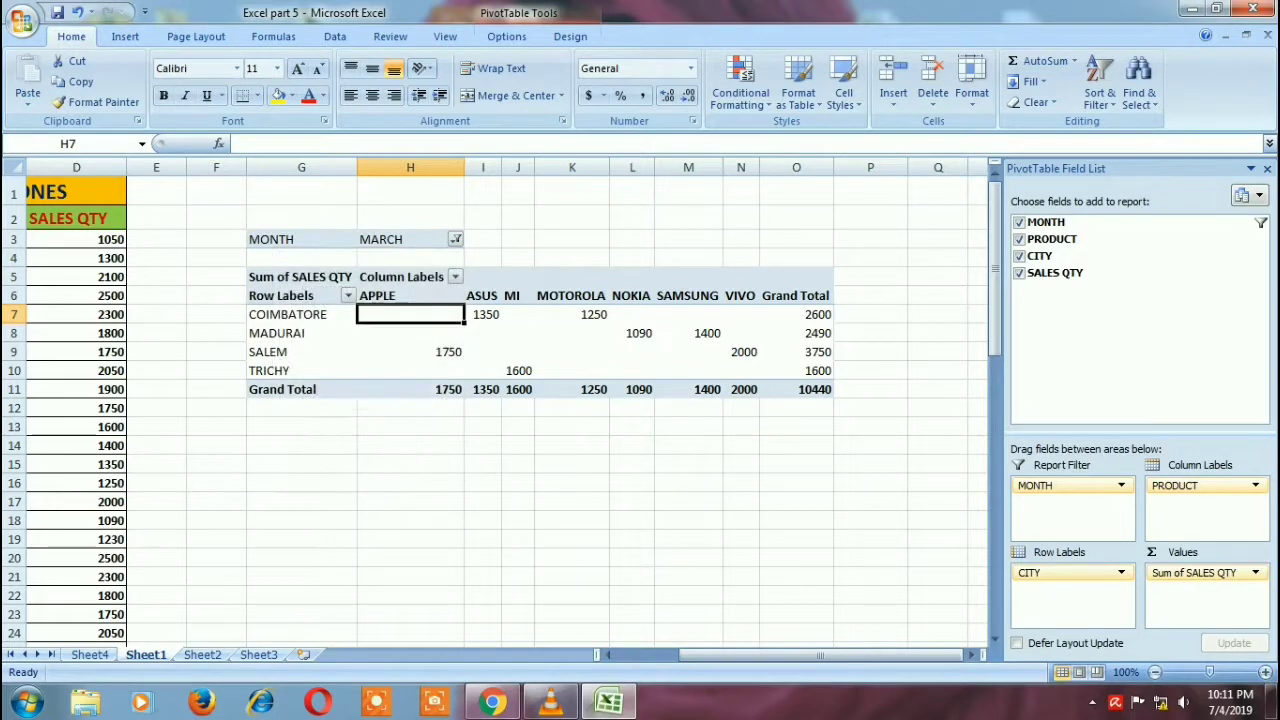
{"action": "left_click", "coordinate": [455, 239]}
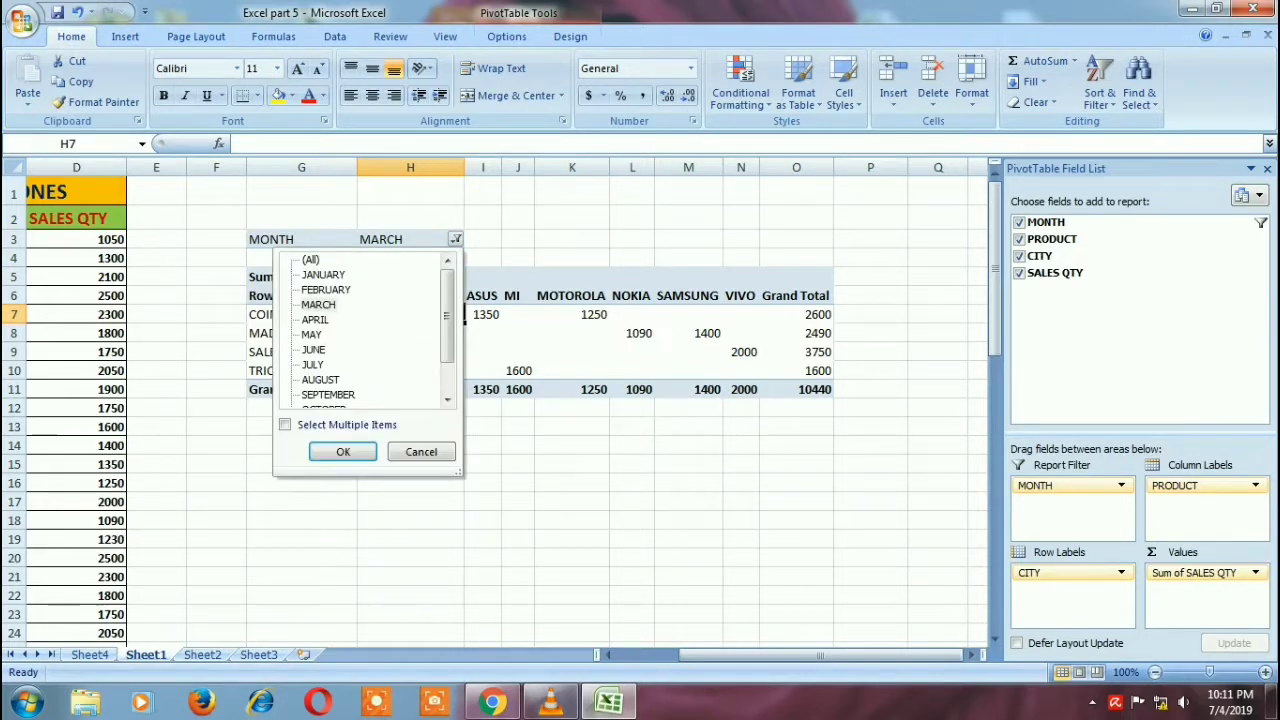
{"action": "left_click", "coordinate": [328, 394]}
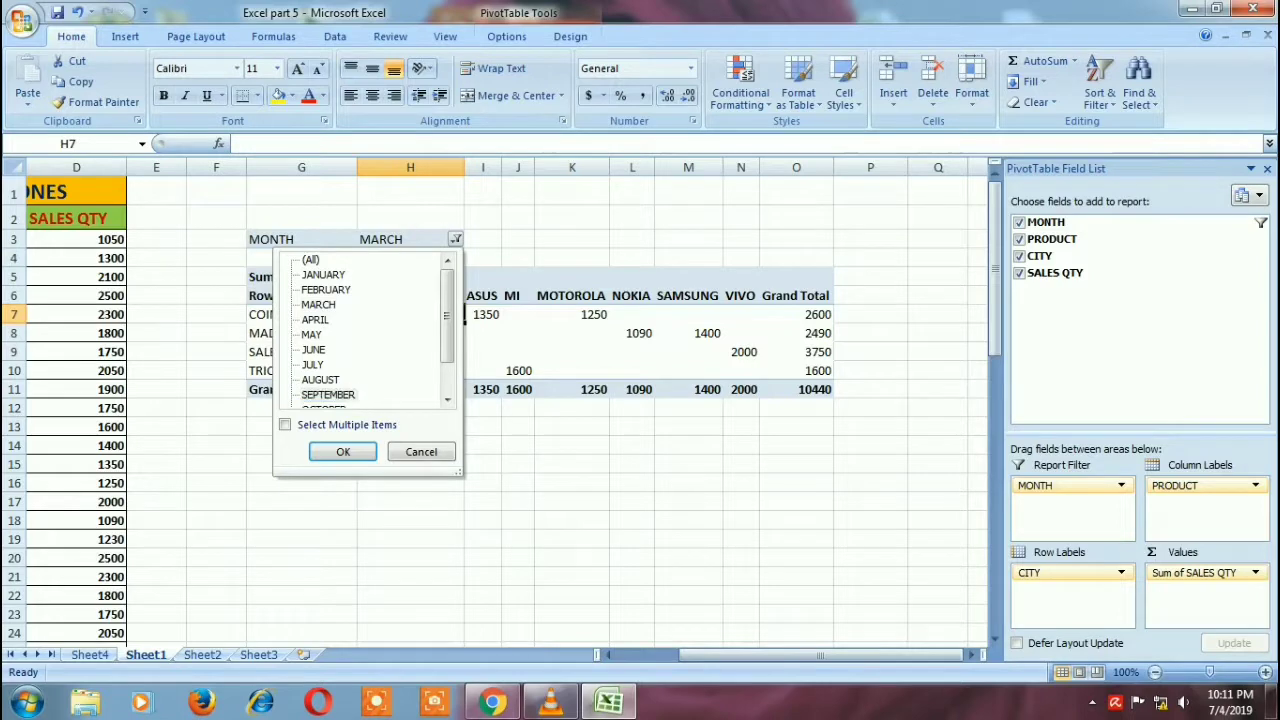
{"action": "left_click", "coordinate": [343, 451]}
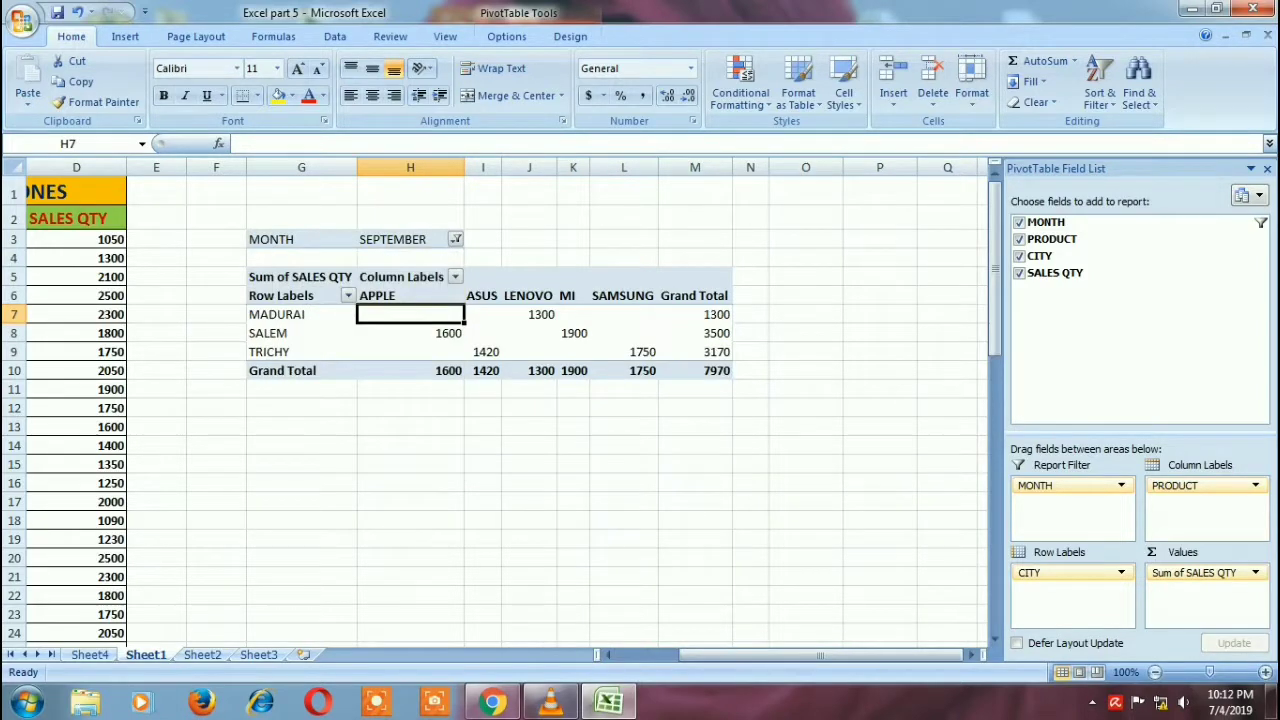
{"action": "left_click", "coordinate": [455, 239]}
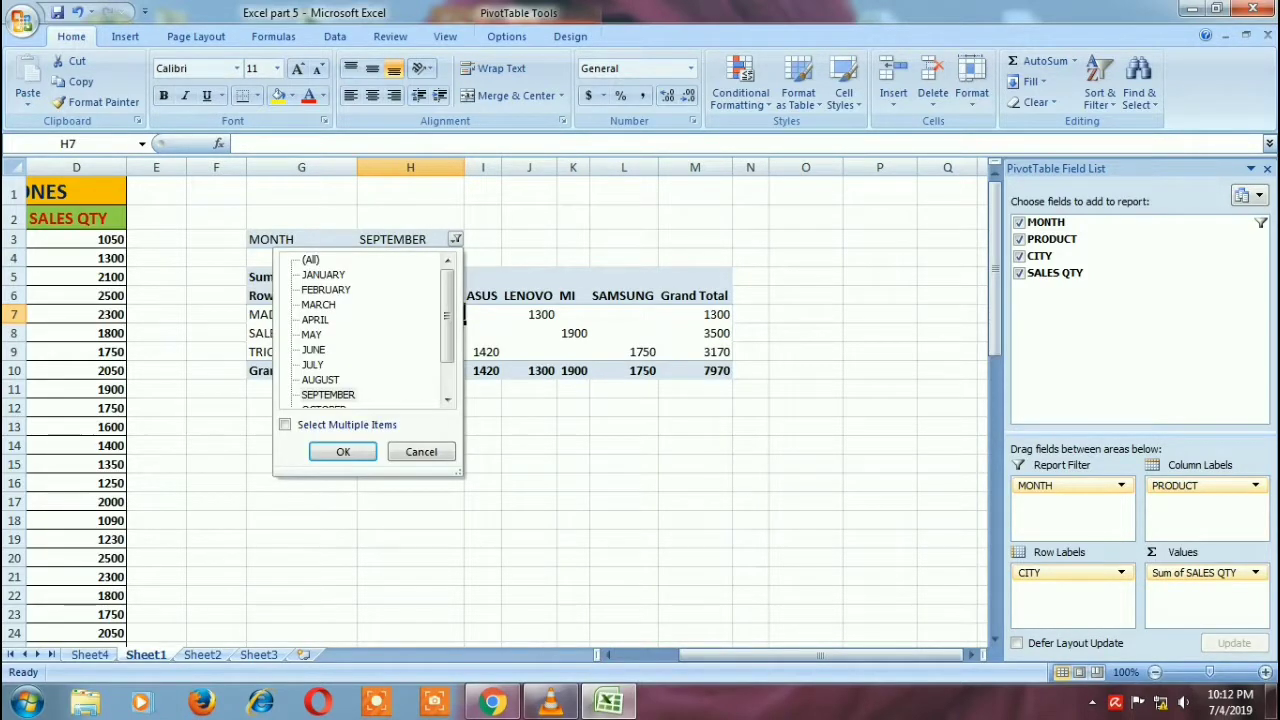
{"action": "left_click", "coordinate": [310, 259]}
{"action": "left_click", "coordinate": [343, 451]}
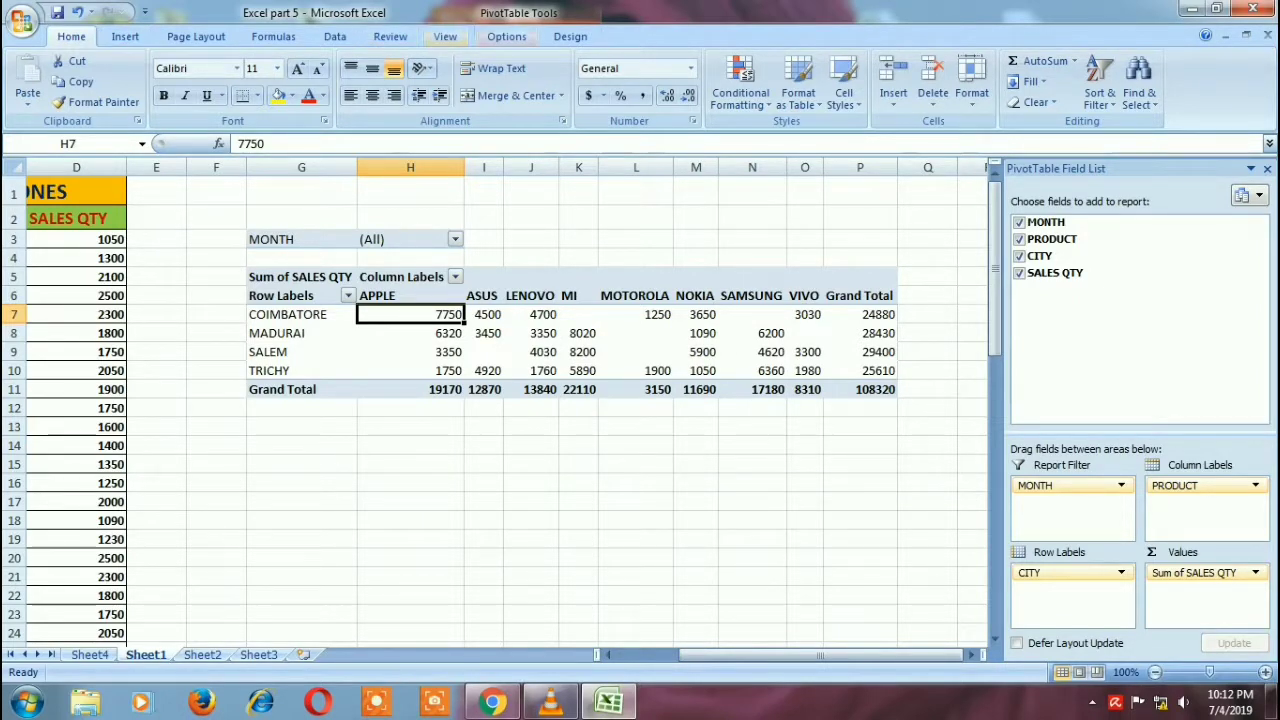
Step: Apply the dark red medium style from the PivotTable Styles gallery
{"action": "left_click", "coordinate": [570, 36]}
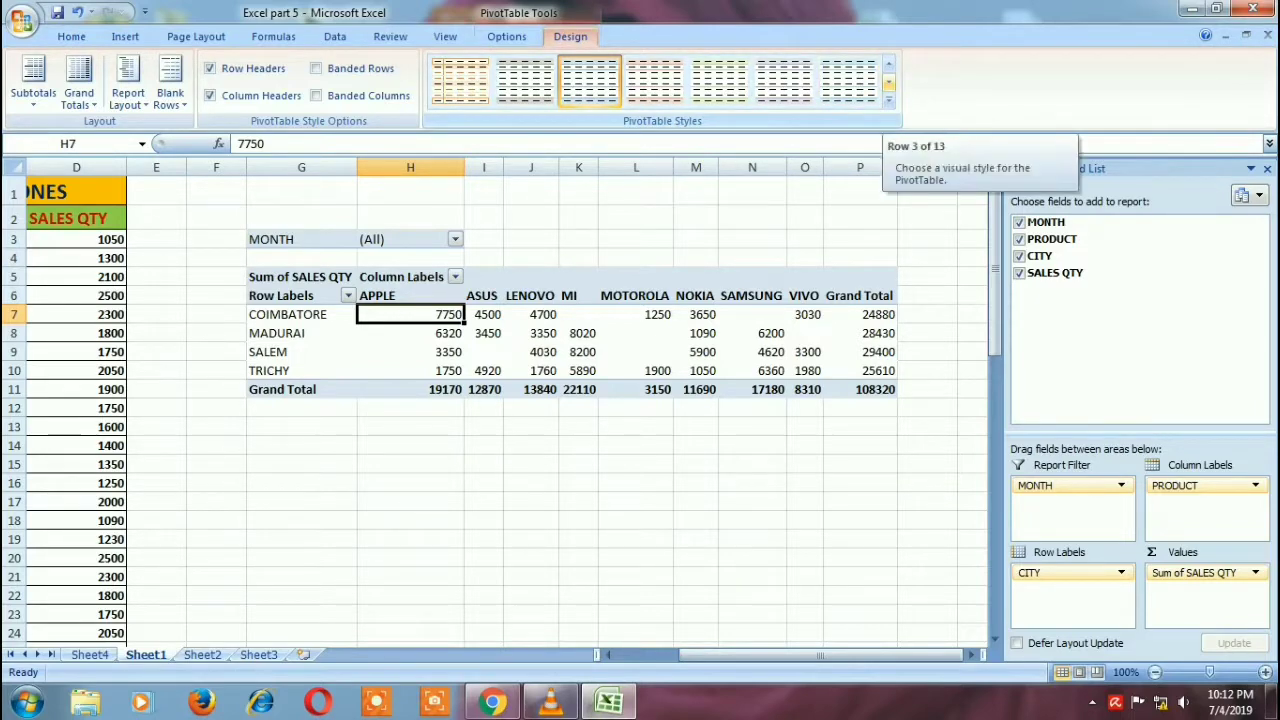
{"action": "left_click", "coordinate": [888, 82]}
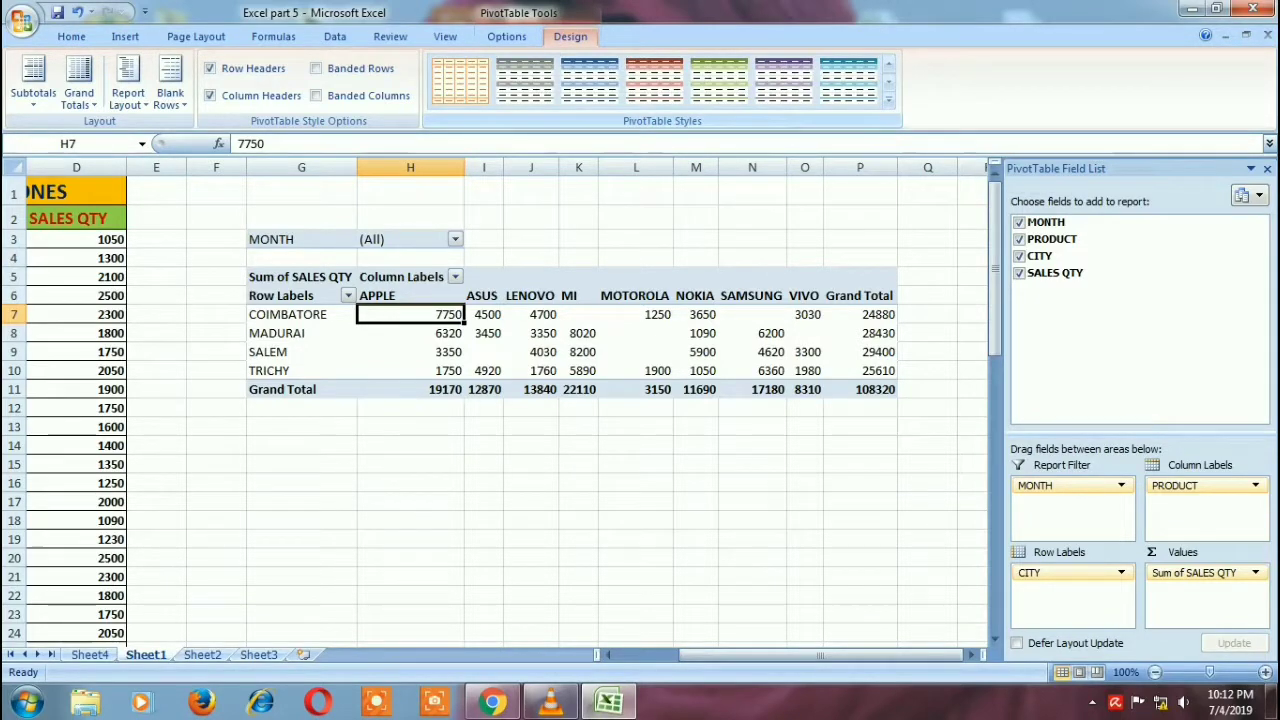
{"action": "left_click", "coordinate": [888, 82]}
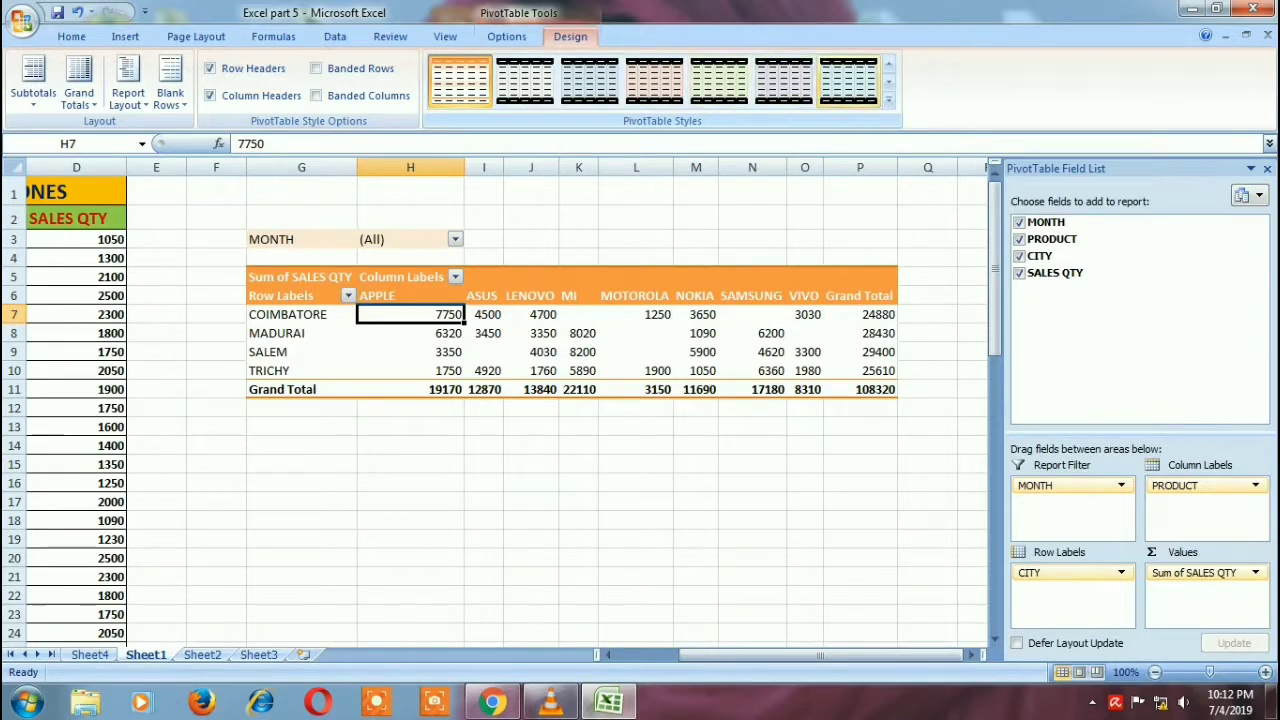
{"action": "left_click", "coordinate": [888, 82]}
{"action": "left_click", "coordinate": [888, 82]}
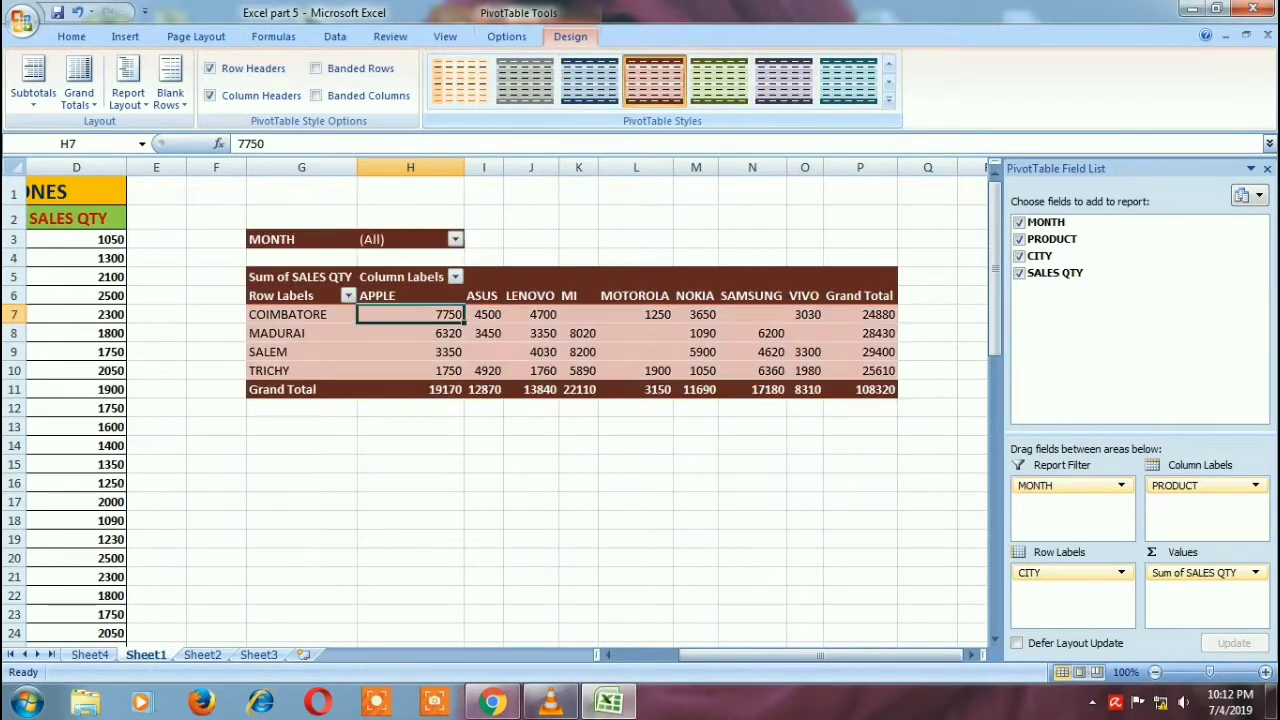
{"action": "left_click", "coordinate": [636, 333]}
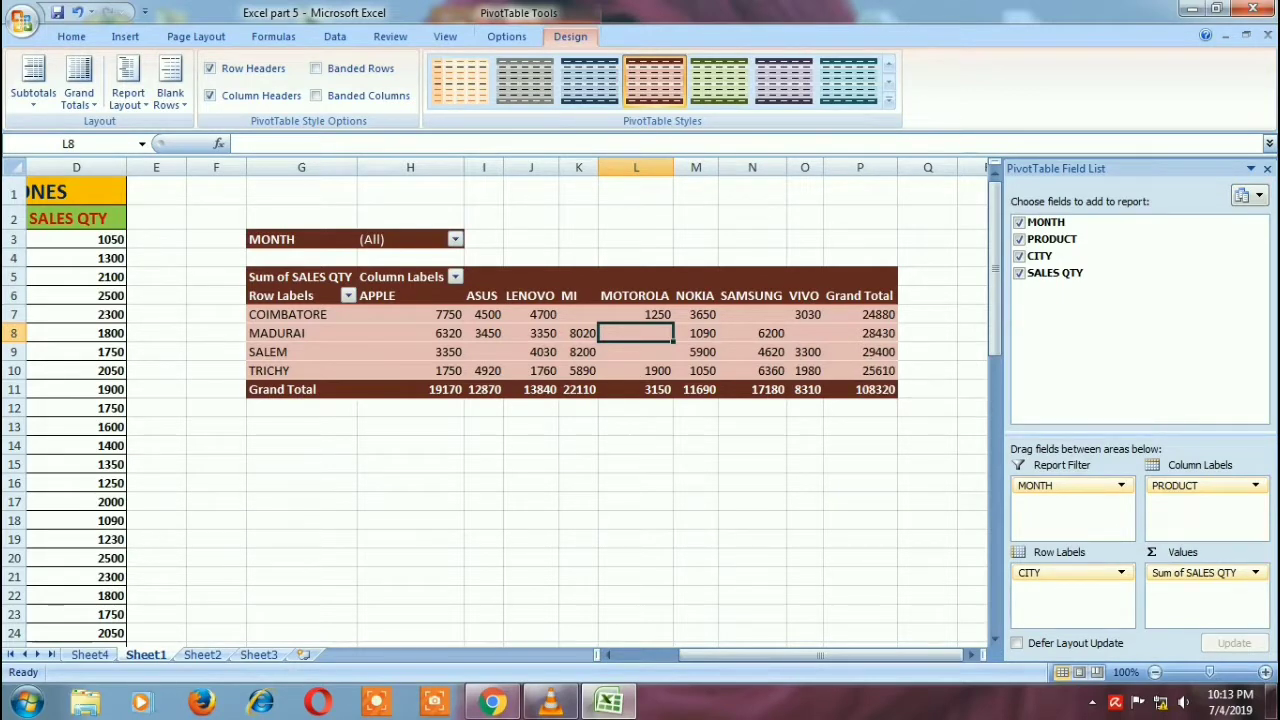
Step: Locate the Grand Total column, row and 108320, then toggle grand totals off and back on
{"action": "left_click", "coordinate": [859, 295]}
{"action": "left_click", "coordinate": [301, 389]}
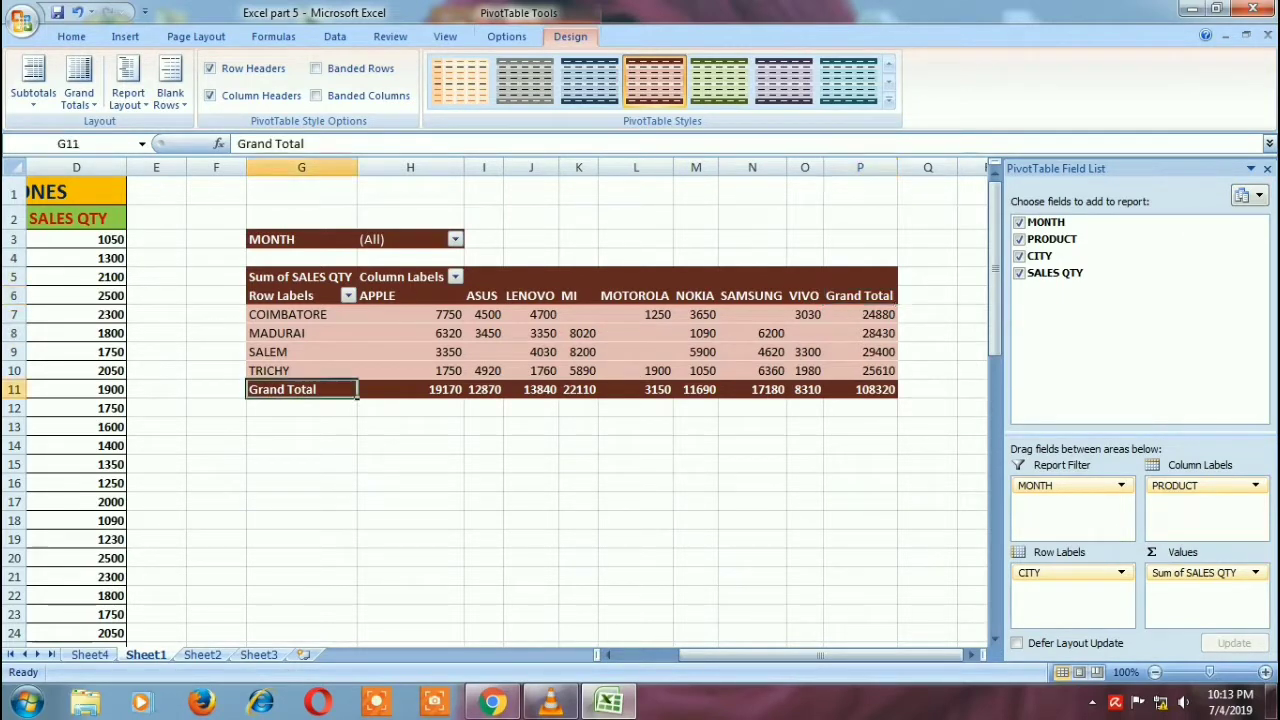
{"action": "left_click", "coordinate": [859, 389]}
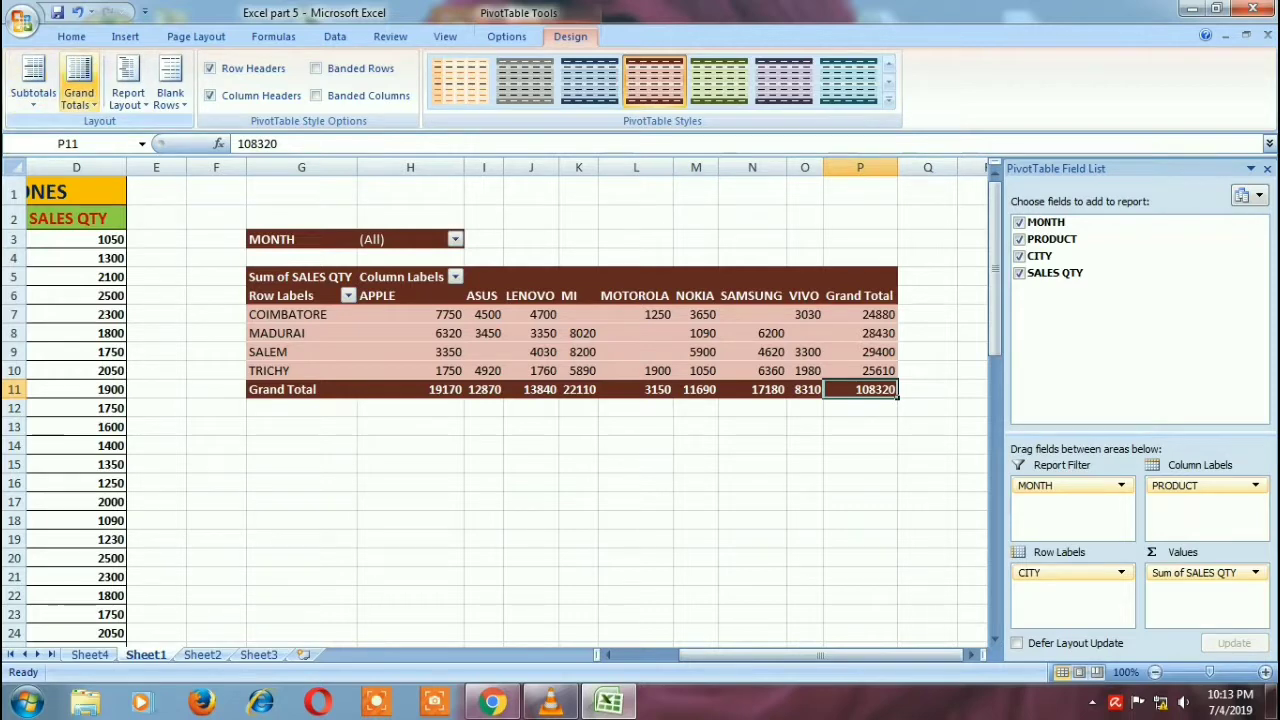
{"action": "left_click", "coordinate": [79, 85]}
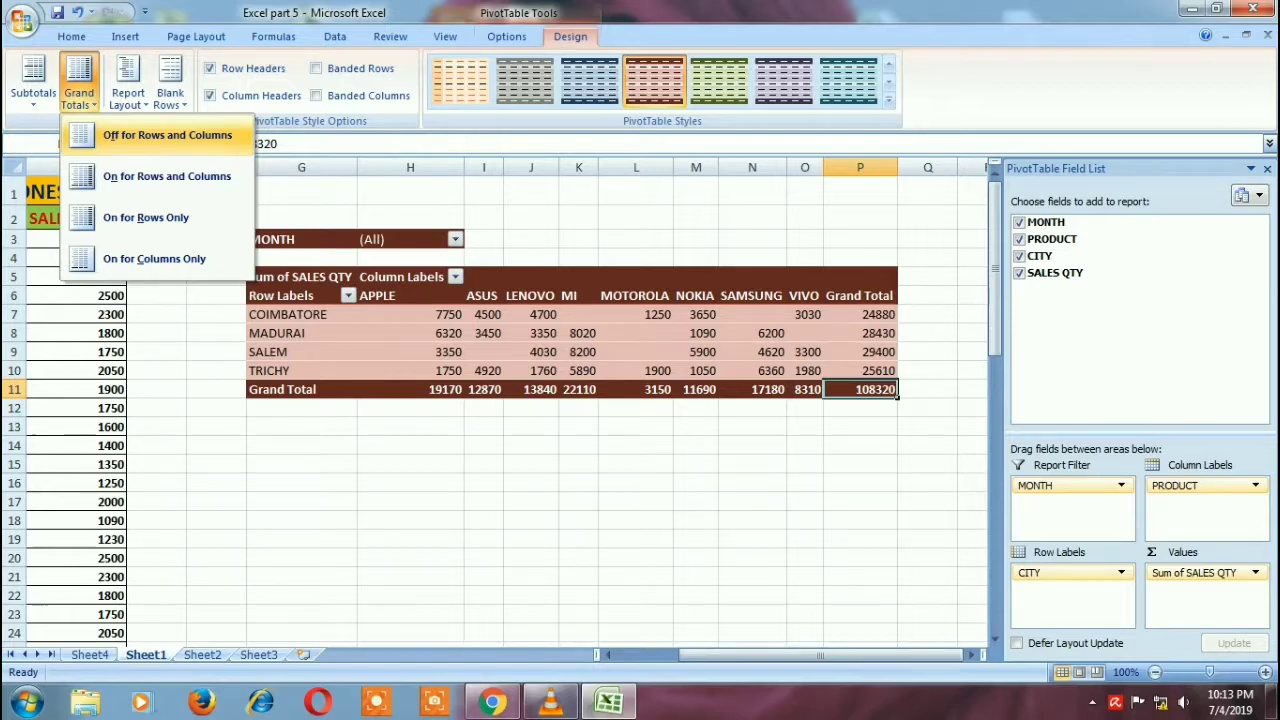
{"action": "left_click", "coordinate": [160, 135]}
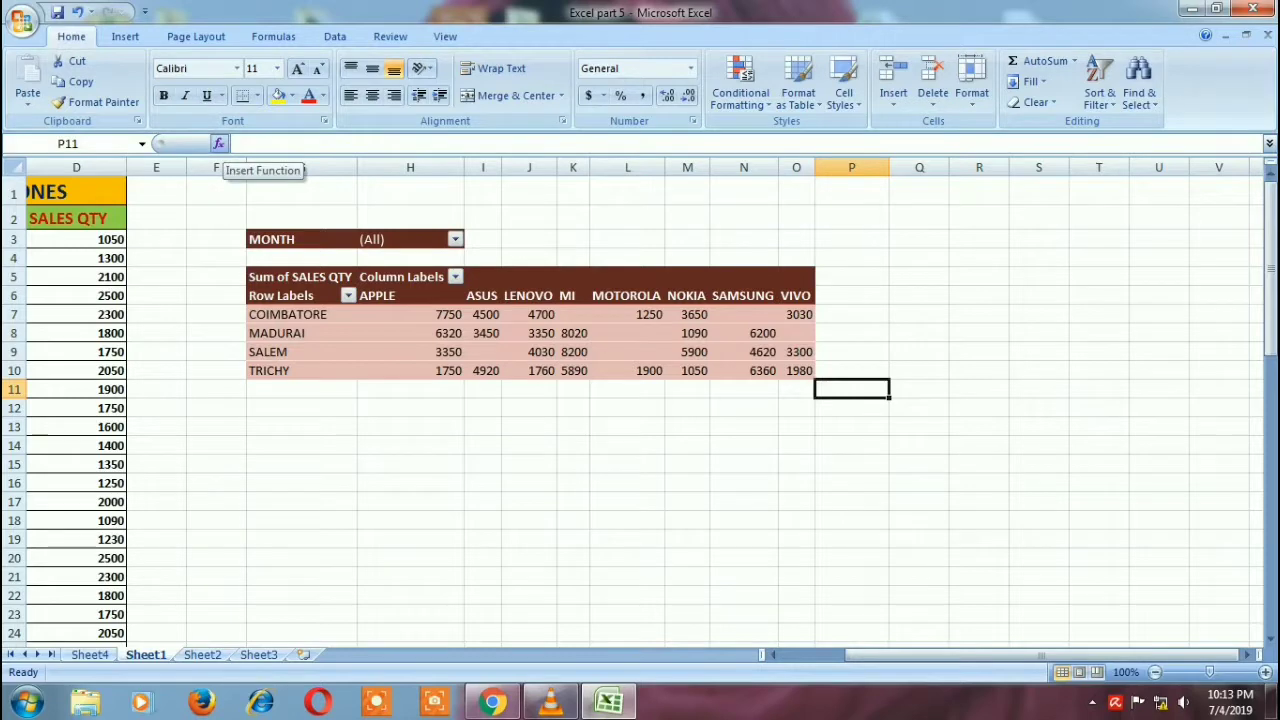
{"action": "left_click", "coordinate": [573, 333]}
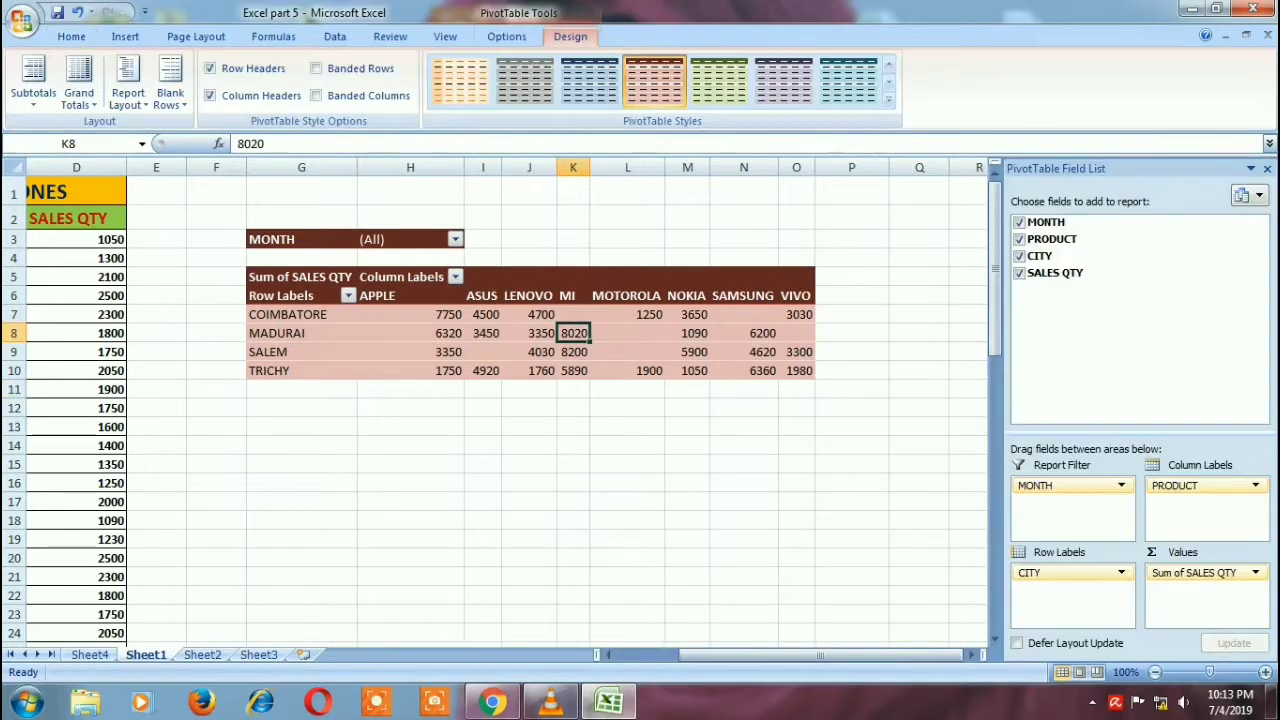
{"action": "left_click", "coordinate": [79, 85]}
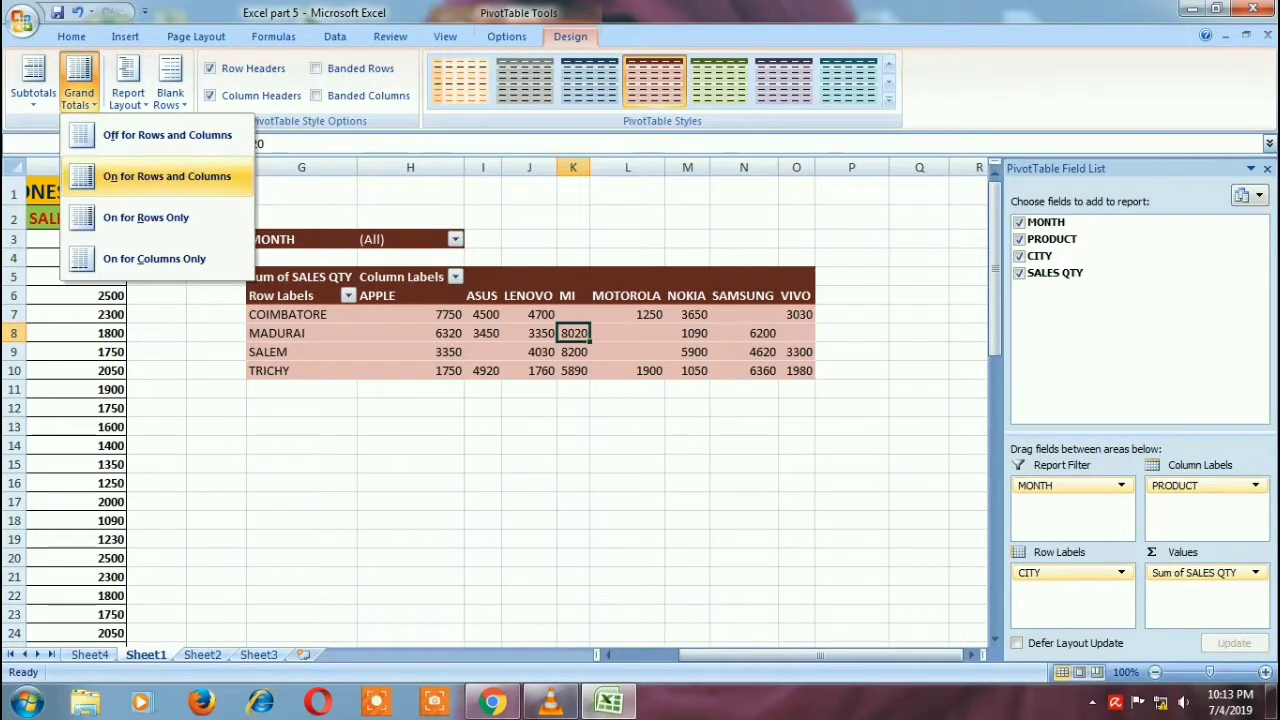
{"action": "left_click", "coordinate": [166, 176]}
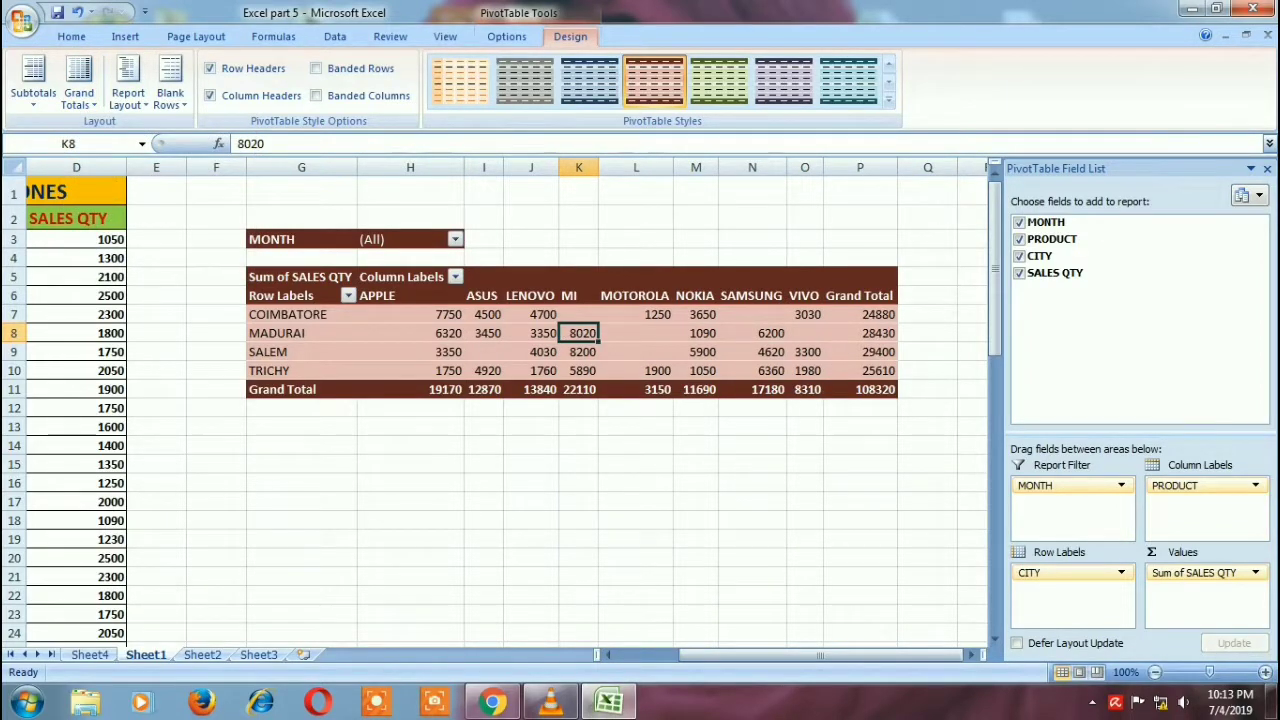
Step: Try grand totals for rows only, then settle on columns only
{"action": "left_click", "coordinate": [79, 85]}
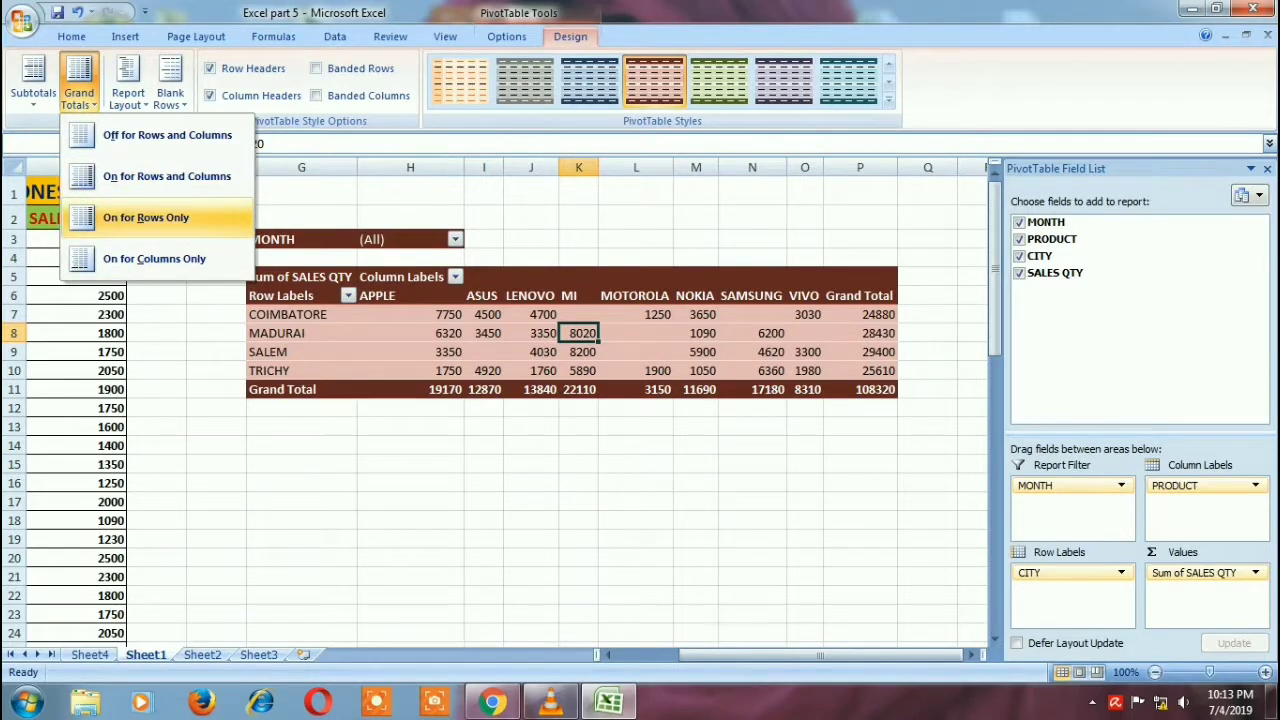
{"action": "left_click", "coordinate": [146, 217]}
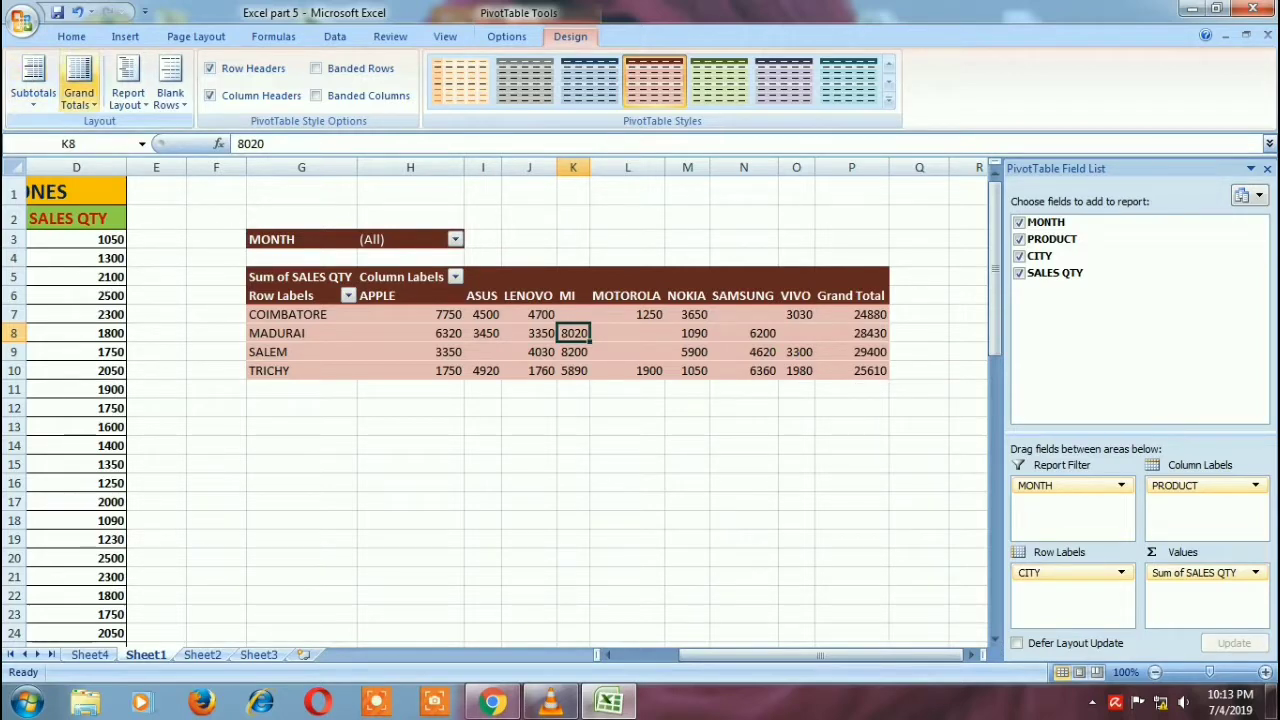
{"action": "left_click", "coordinate": [79, 85]}
{"action": "left_click", "coordinate": [150, 258]}
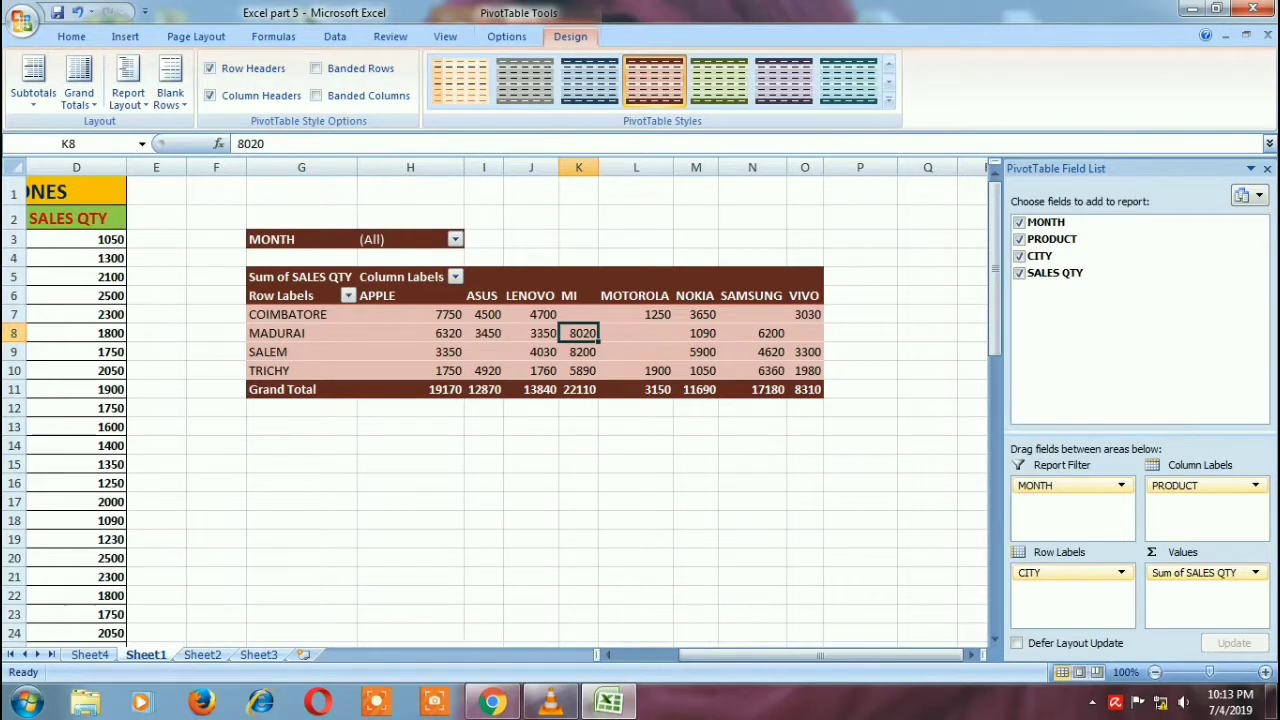
{"action": "left_click", "coordinate": [636, 426]}
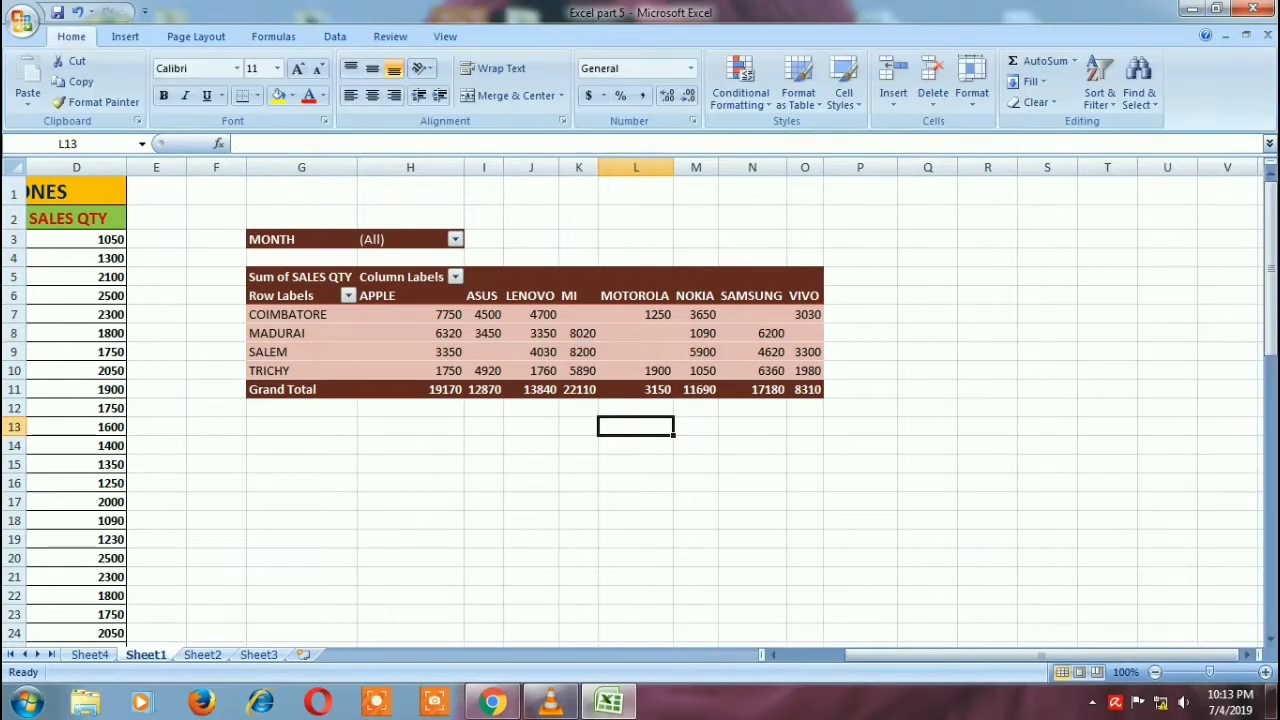
{"action": "left_click", "coordinate": [540, 351]}
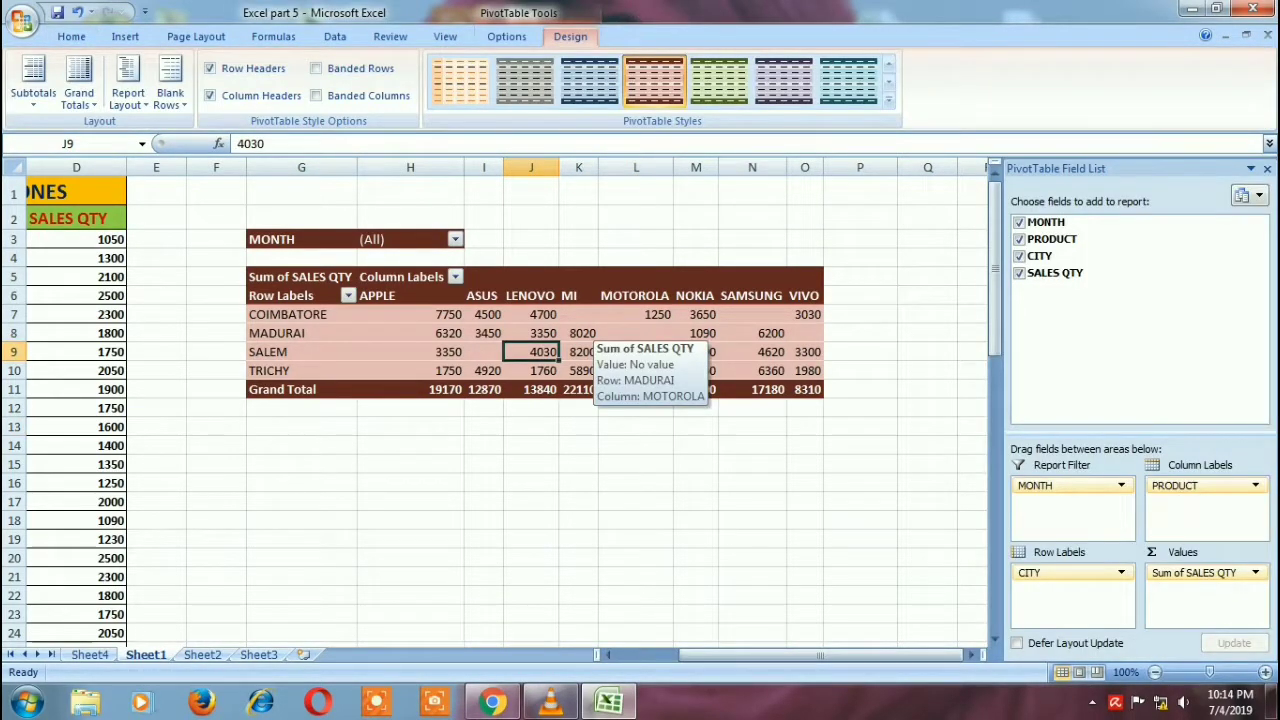